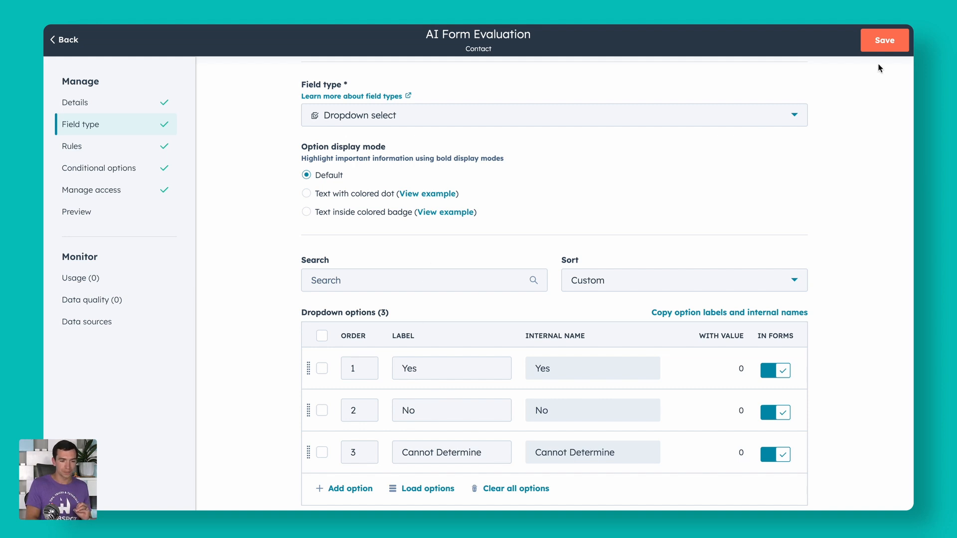
Step: Save the AI Form Evaluation property and start a new workflow from scratch
left_click(883, 41)
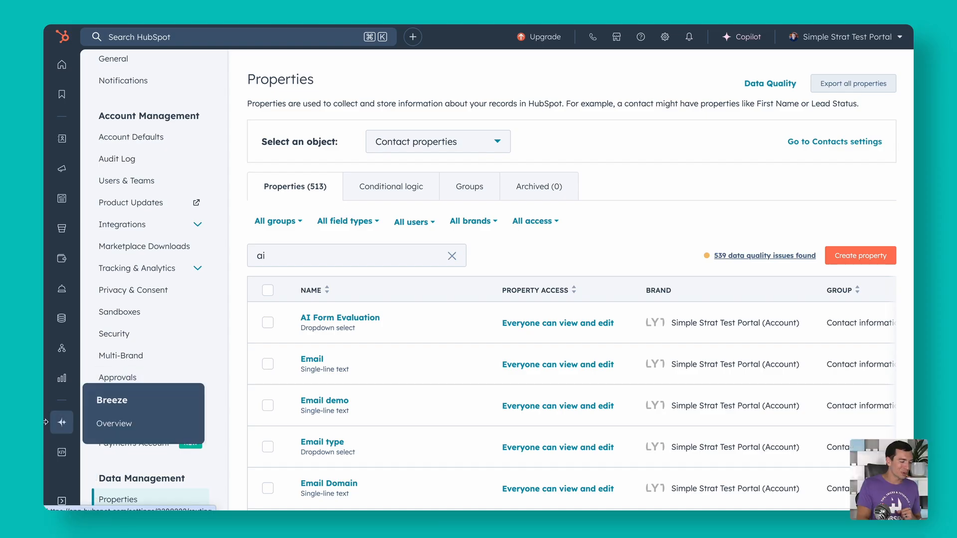
mouse_move(61, 347)
left_click(108, 375)
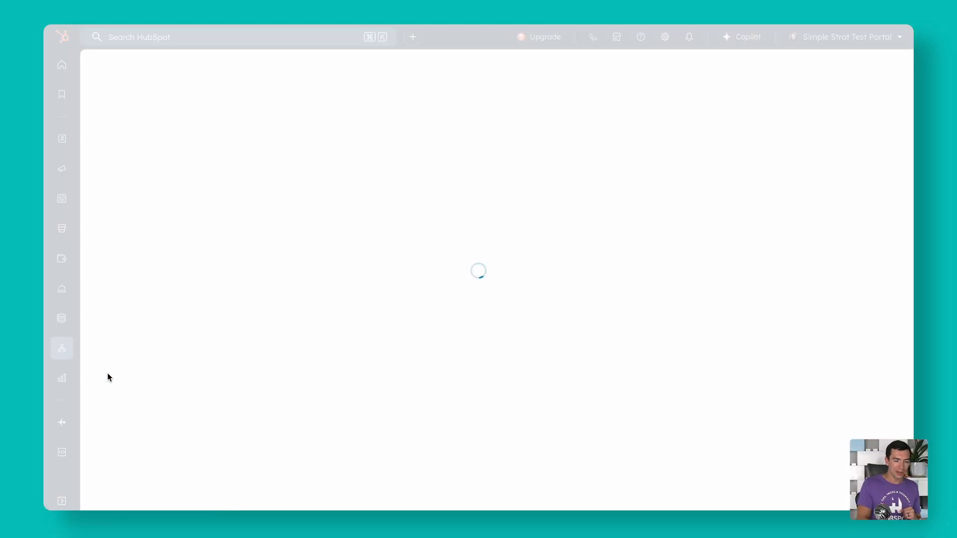
left_click(852, 70)
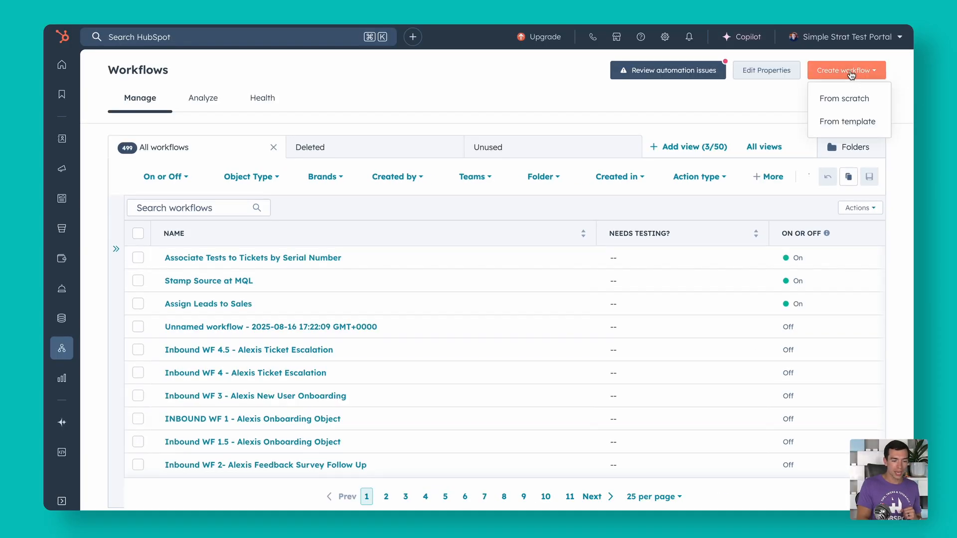
left_click(850, 95)
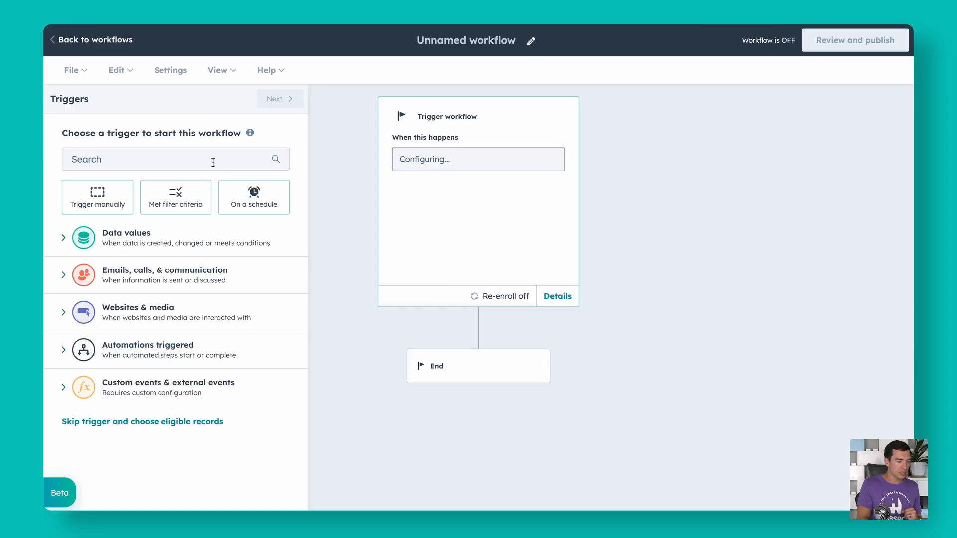
Step: Set the workflow trigger to a form submission on the "Contact us" form
left_click(169, 164)
type("form ")
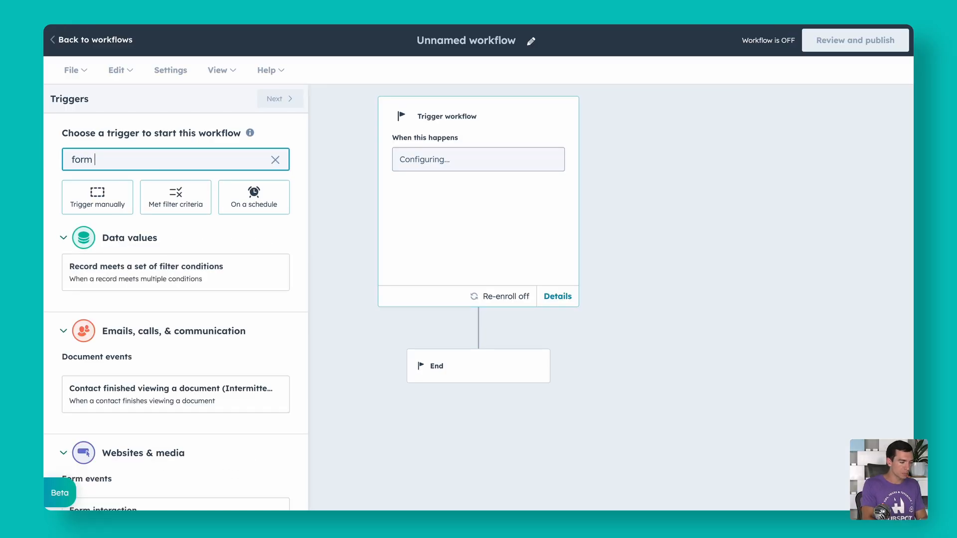
type("sub")
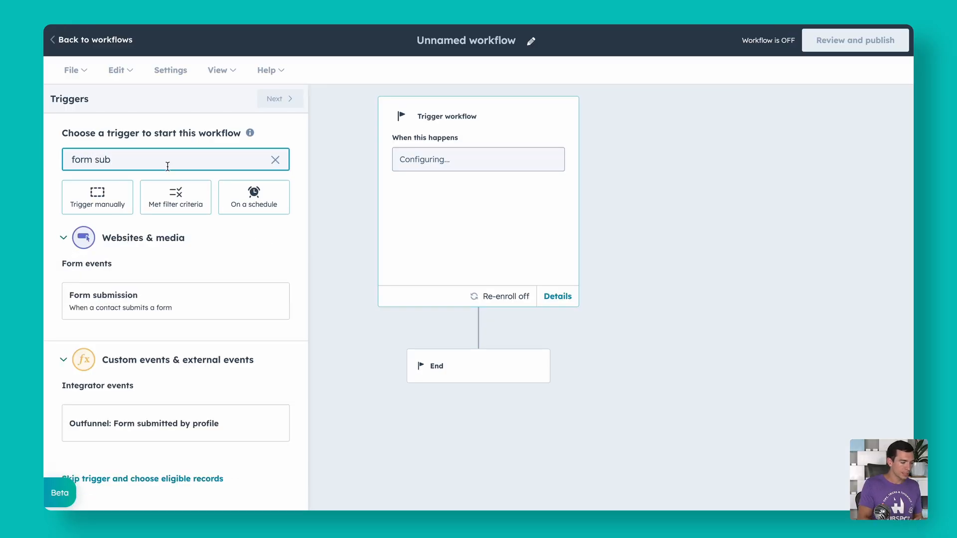
left_click(138, 303)
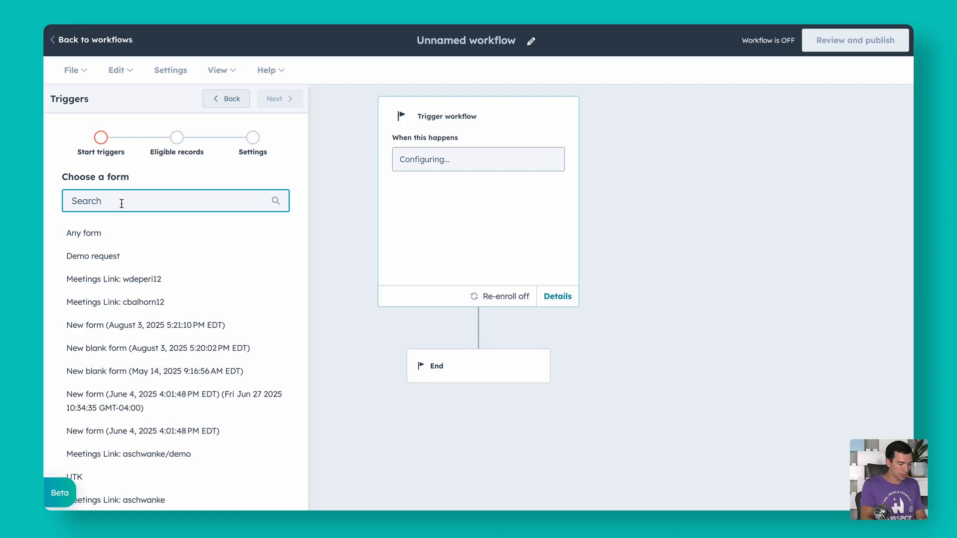
type("contac t")
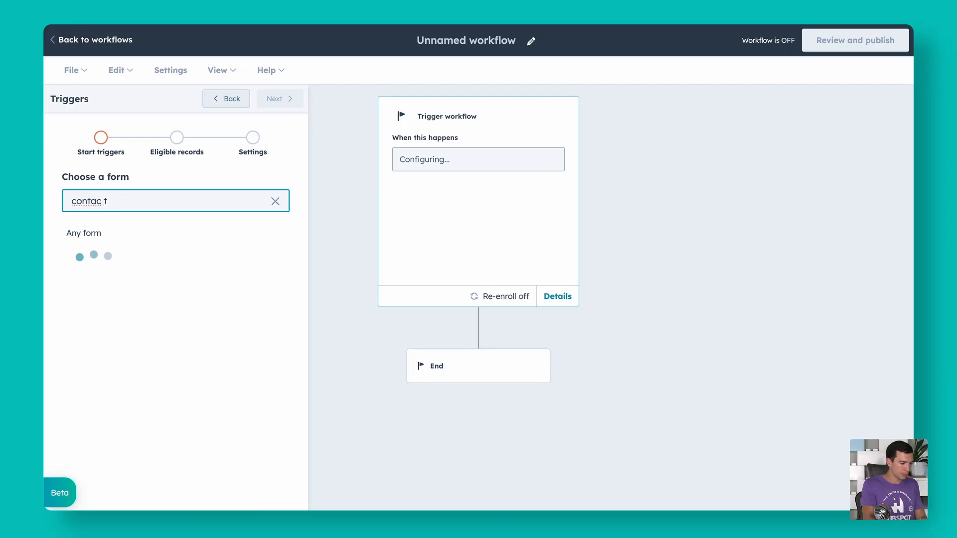
key("BackSpace")
key("BackSpace")
type("t u")
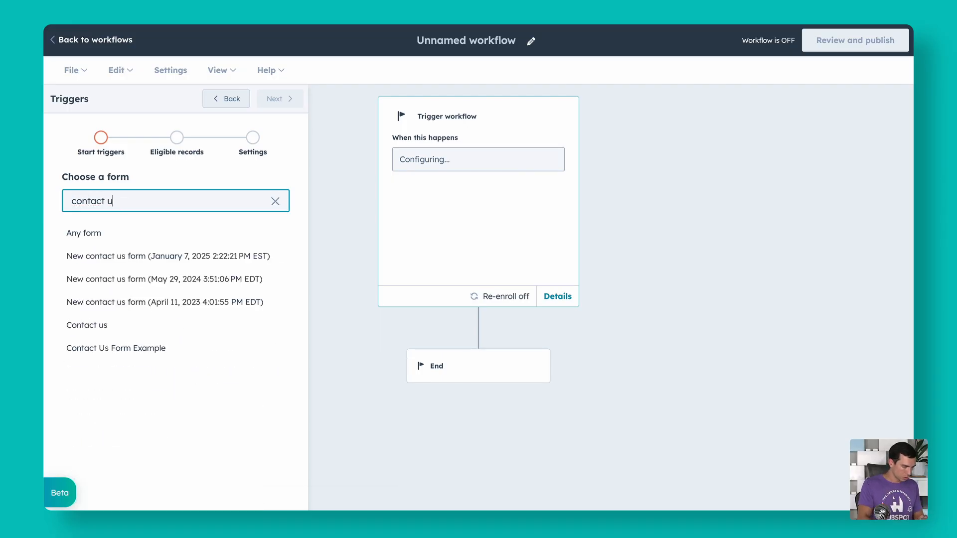
left_click(78, 327)
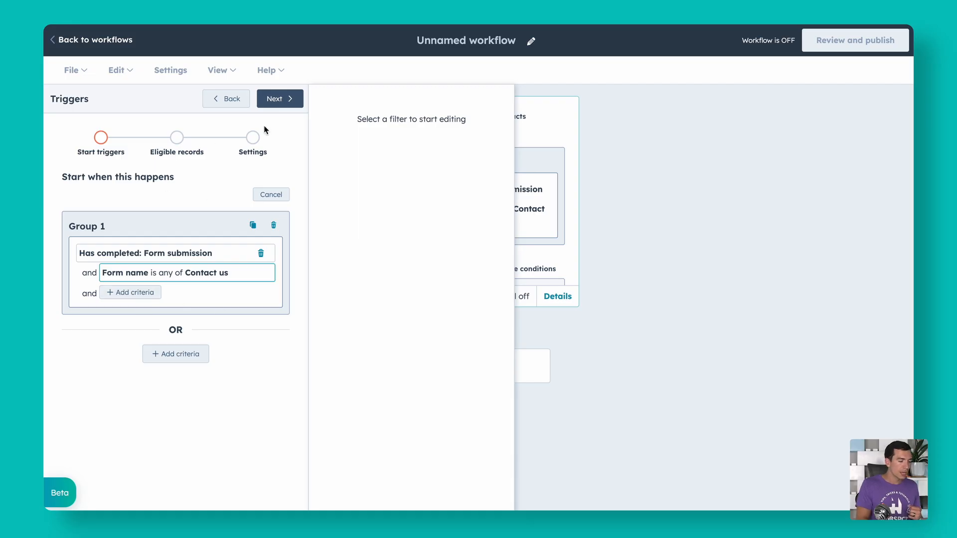
Step: Leave the eligibility conditions empty, allow contacts to re-enroll after completing the workflow, and save the trigger
left_click(279, 98)
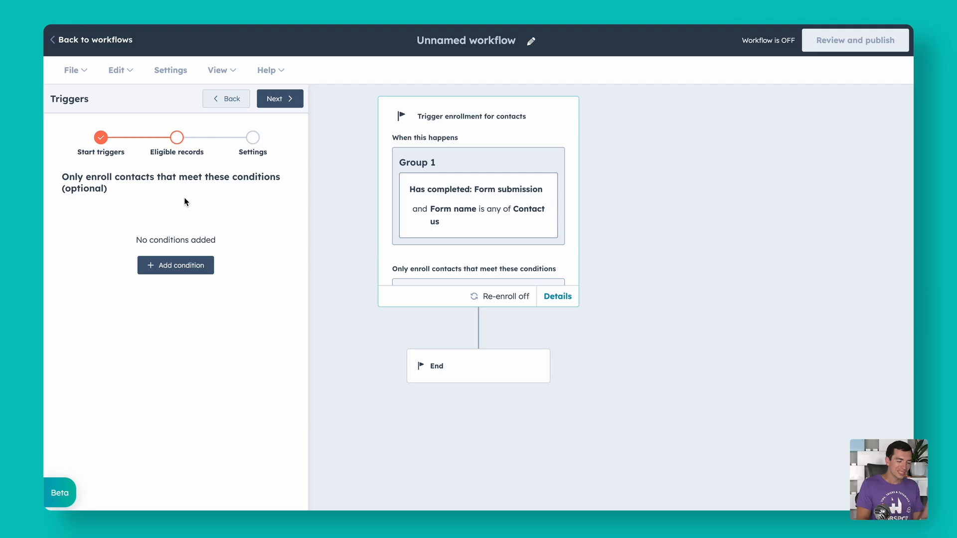
left_click(278, 99)
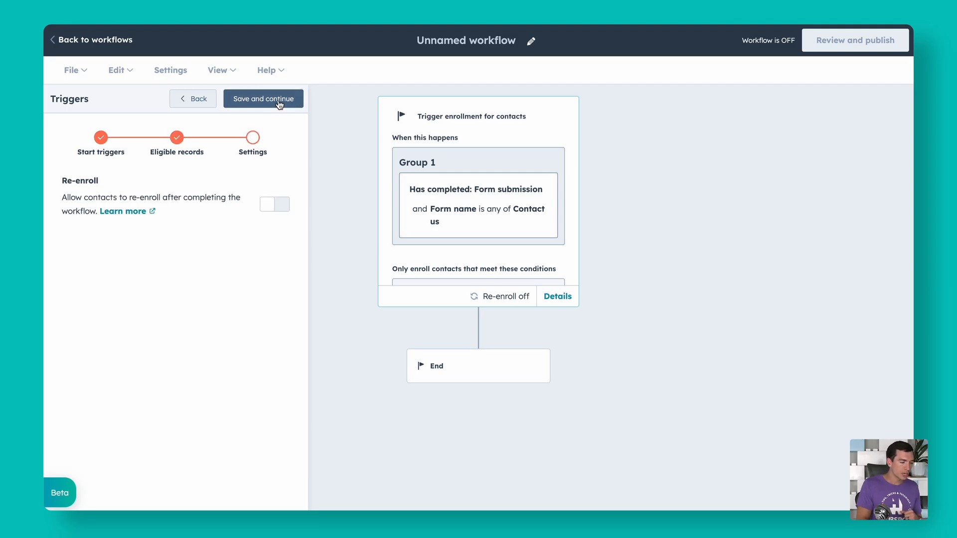
left_click(271, 206)
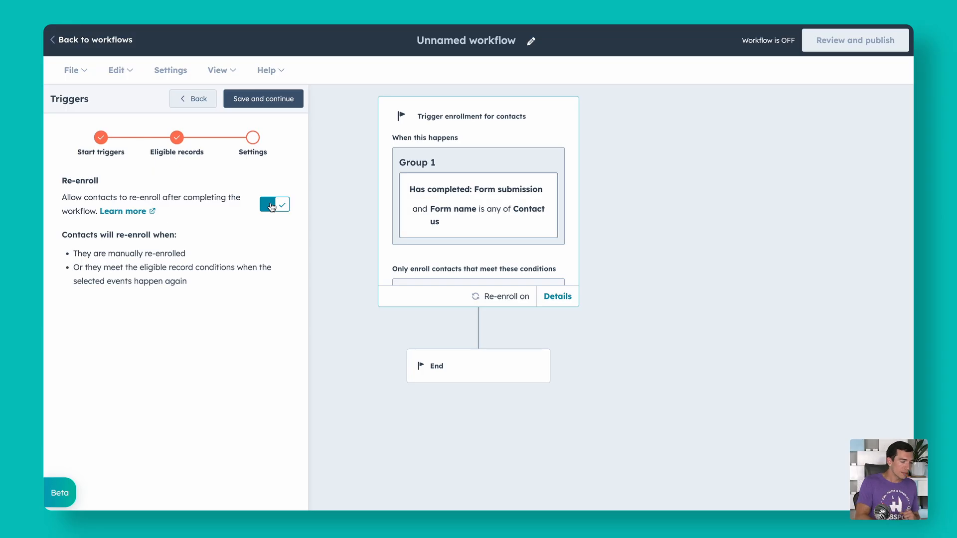
left_click(272, 100)
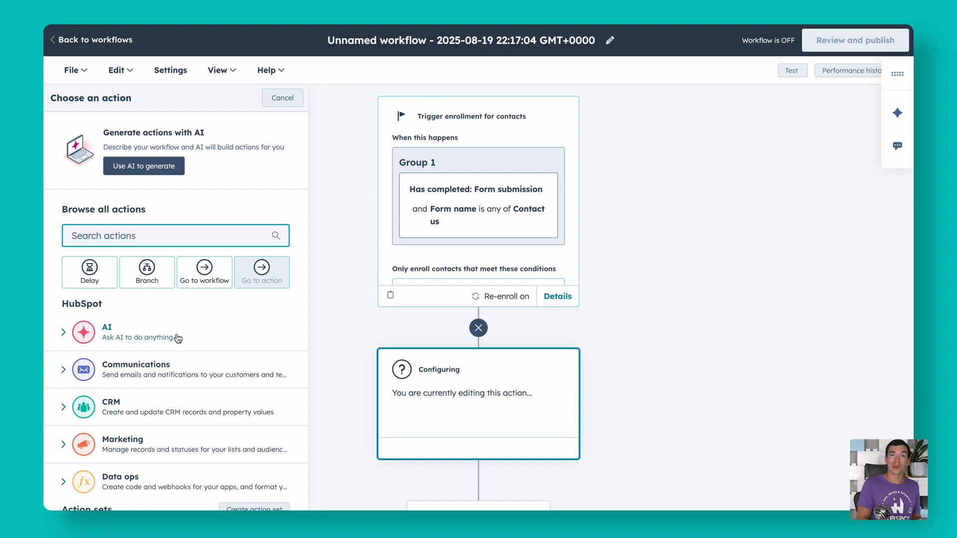
Step: Add an Ask Breeze action asking if the message shows interest in our HubSpot Consulting services, responding exactly "Yes", "No" or "Cannot Determine", ending with "Message:"
left_click(63, 334)
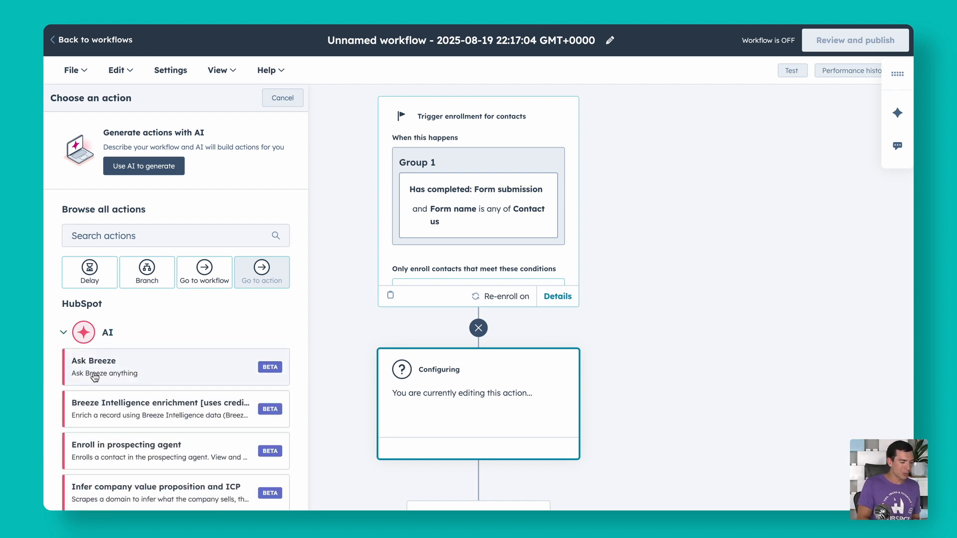
left_click(119, 370)
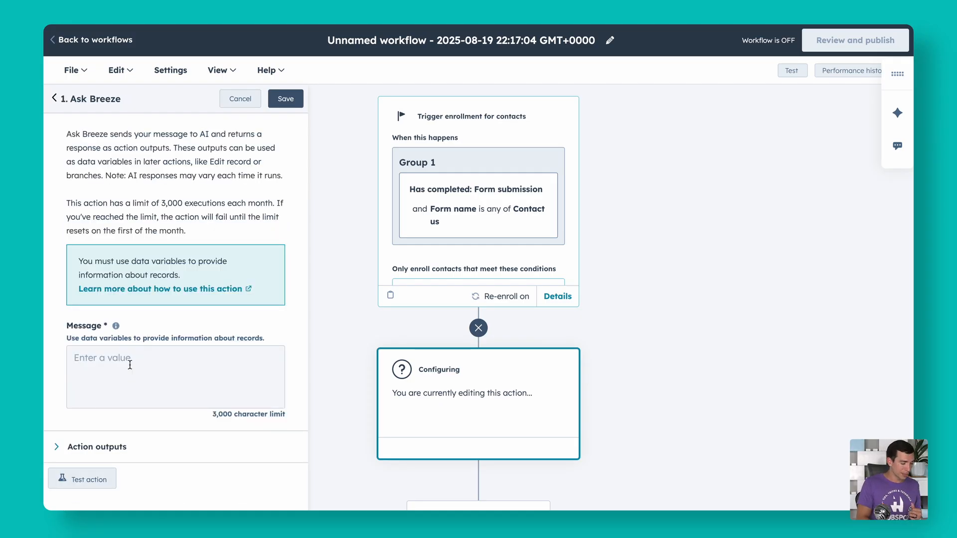
left_click(130, 365)
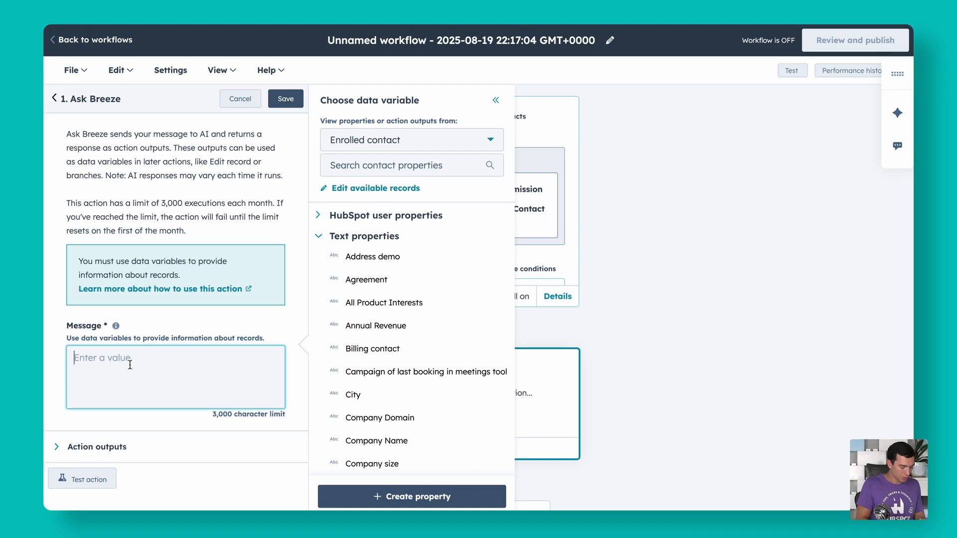
type("Does the following message appear to be from someone interested in our HubSpot Consulting services? Respond with one of the following options exactly: \"Yes\", \"No\", \"Cannot Determine\" Message:")
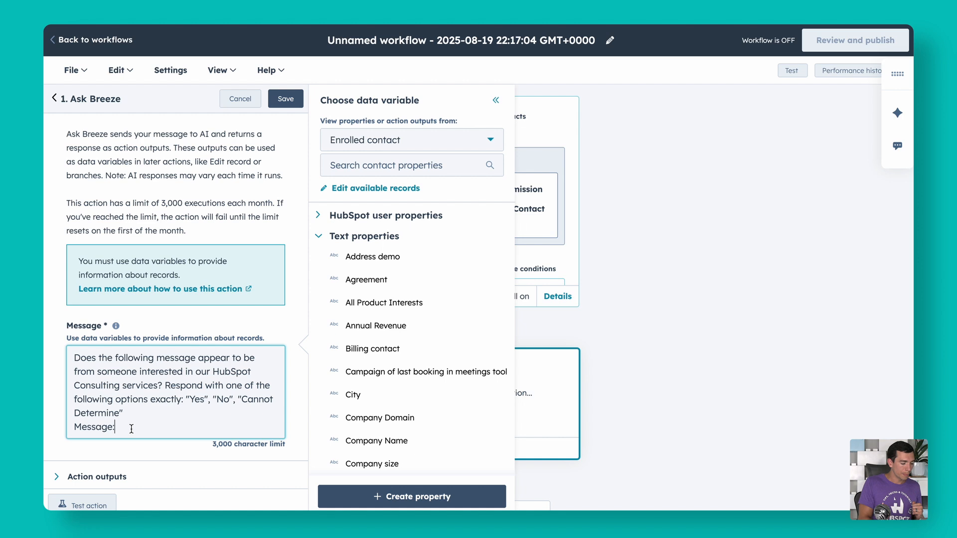
Step: Insert the enrolled contact's Message property as a data variable after "Message:" in the Ask Breeze prompt
left_click(344, 169)
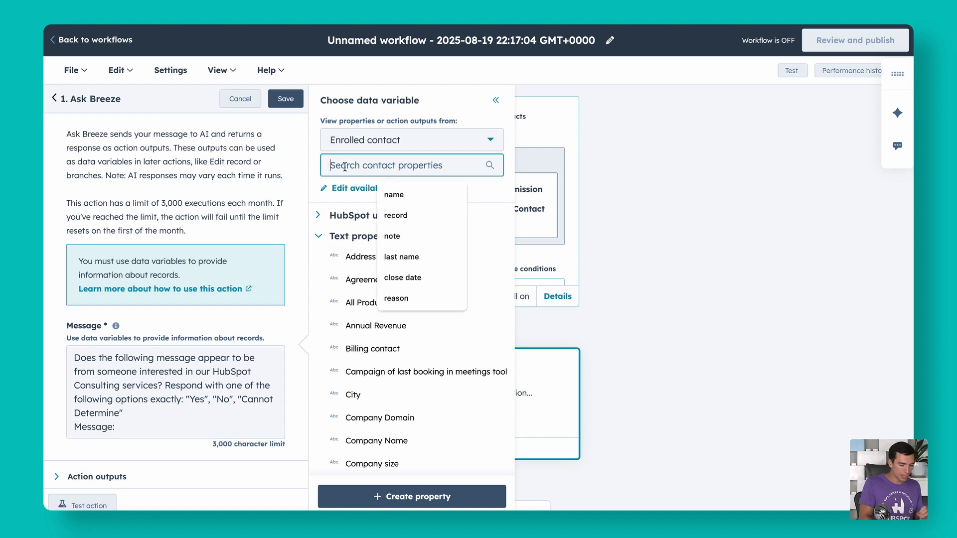
type("message")
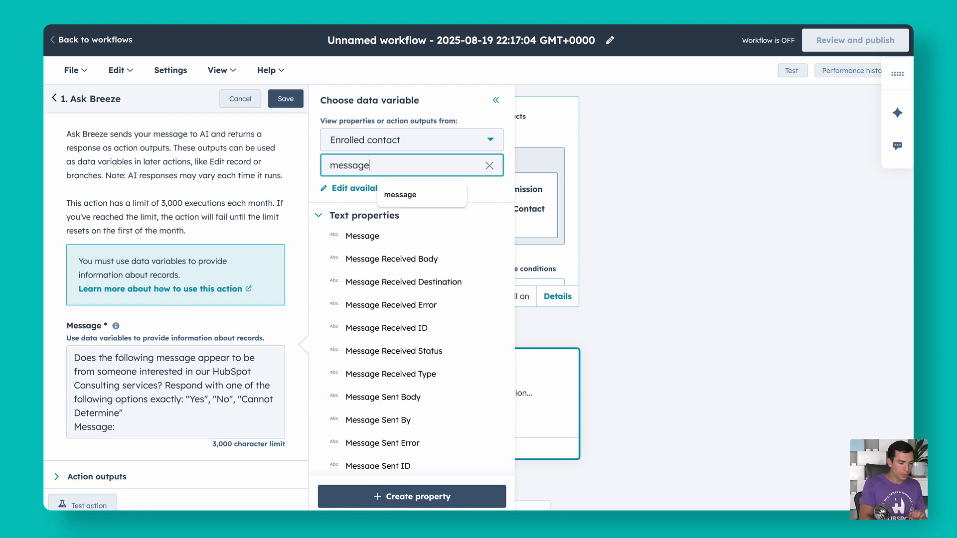
left_click(369, 234)
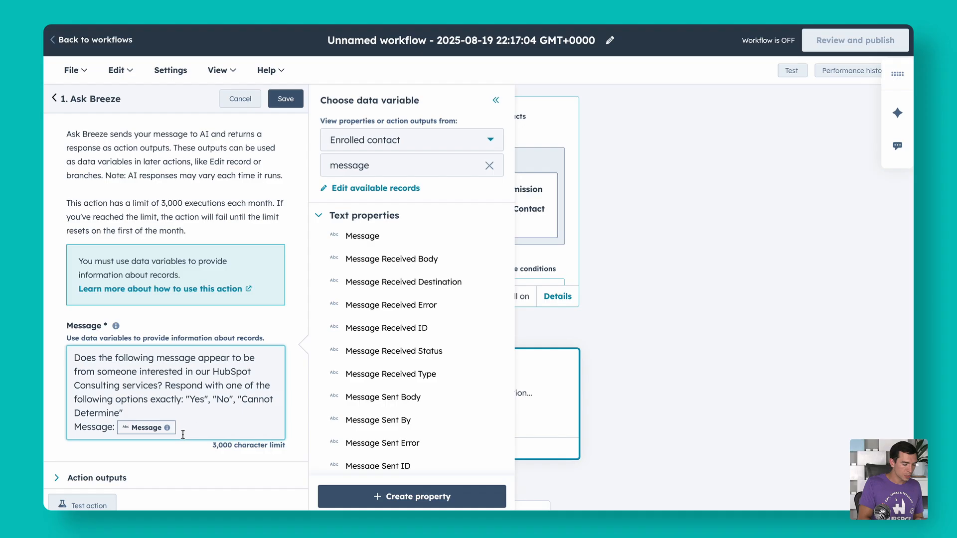
Step: Add an Enumeration output named "AI_eval" to the Ask Breeze action's outputs
scroll(63, 394, "down", 1)
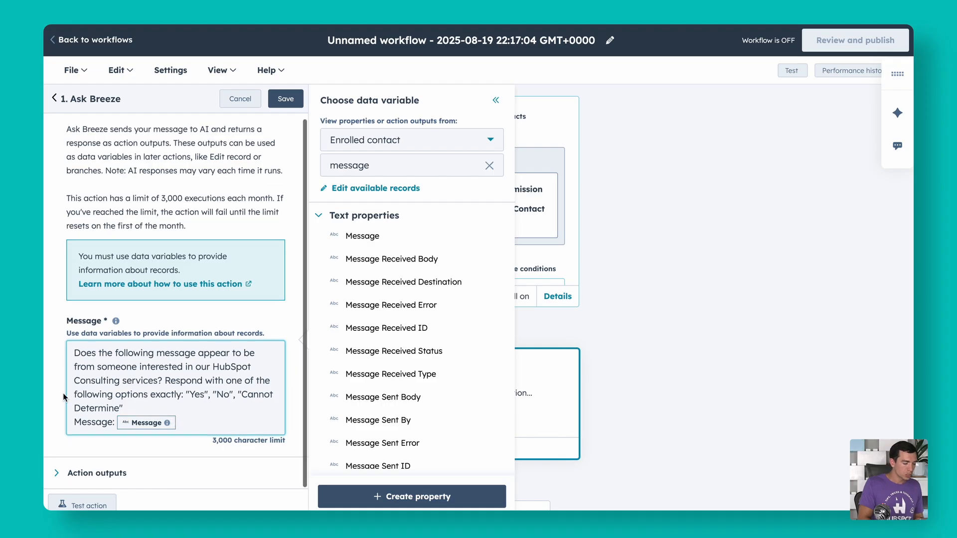
left_click(56, 473)
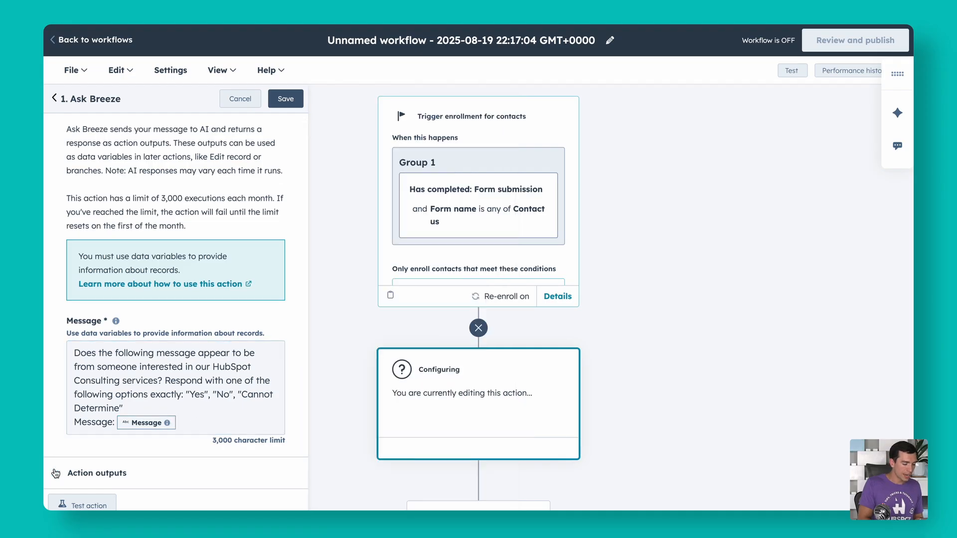
scroll(62, 429, "down", 3)
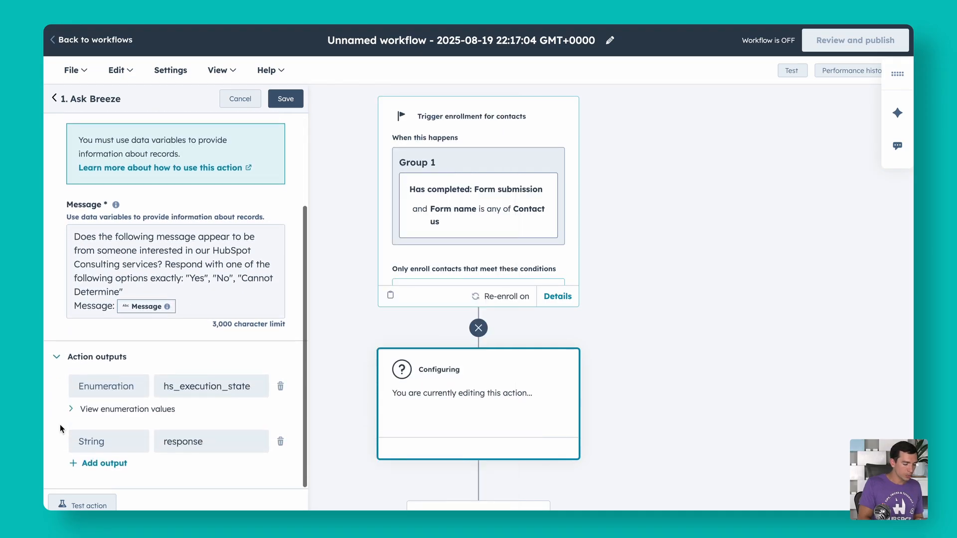
left_click(102, 464)
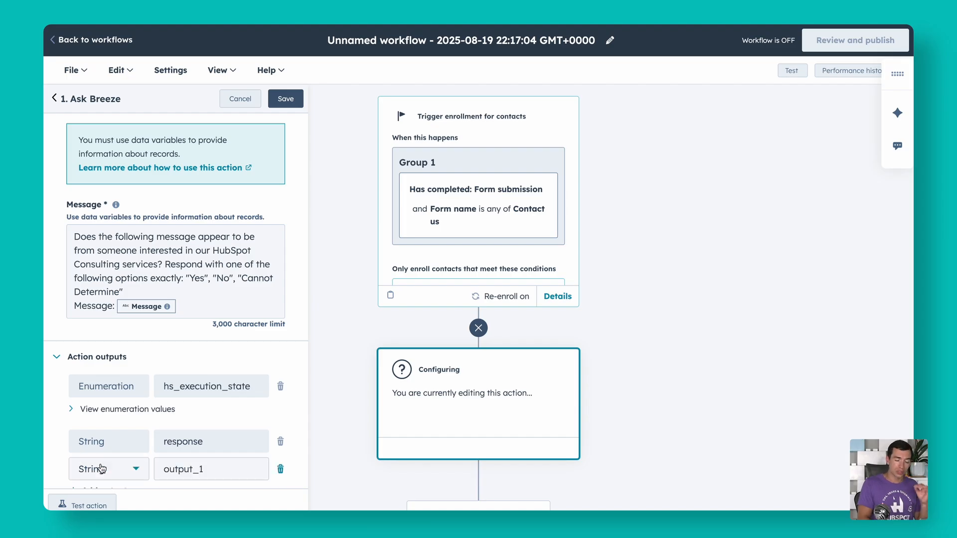
left_click(105, 468)
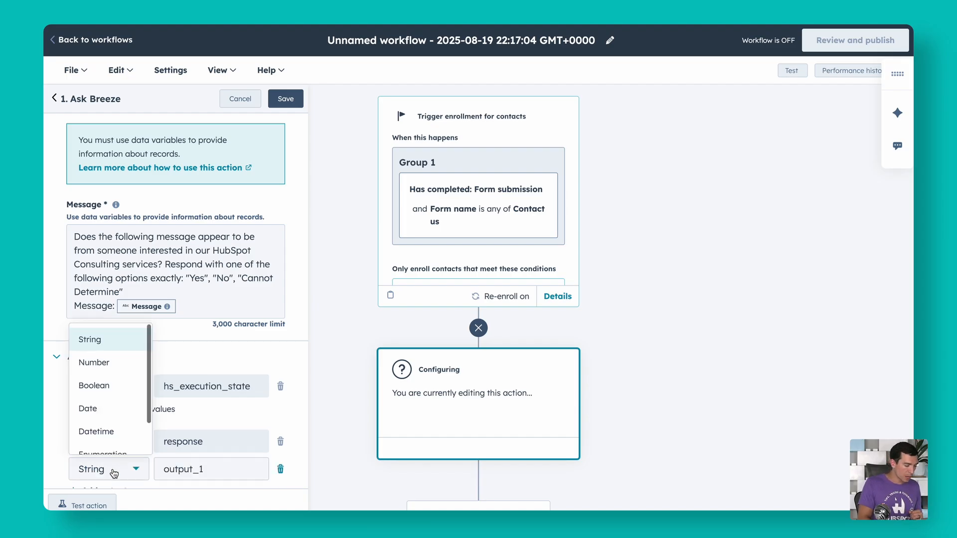
scroll(113, 420, "down", 1)
left_click(112, 417)
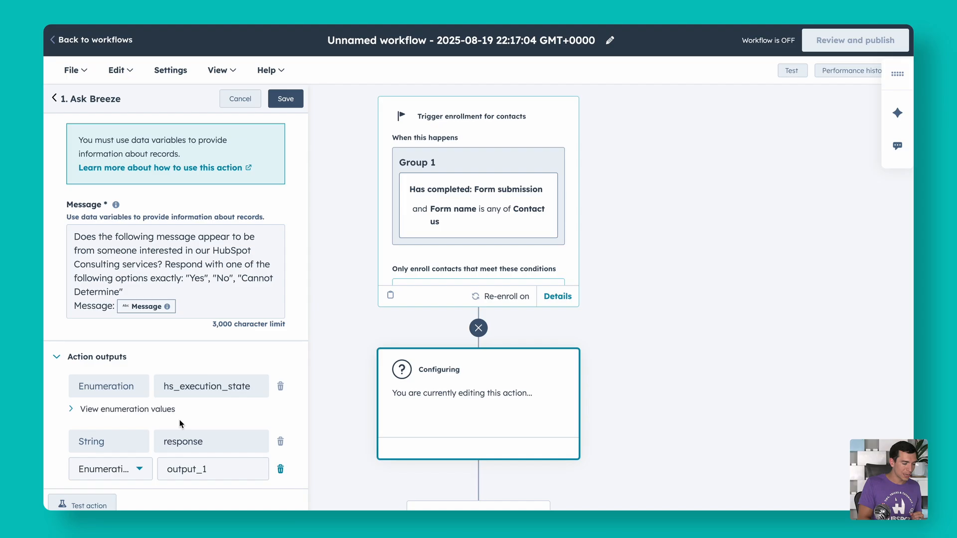
scroll(180, 424, "down", 2)
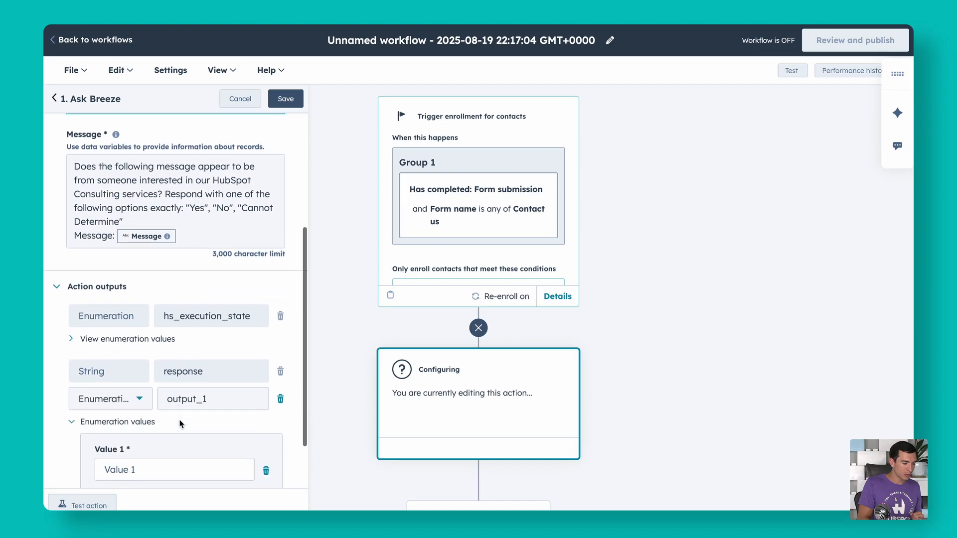
double_click(210, 384)
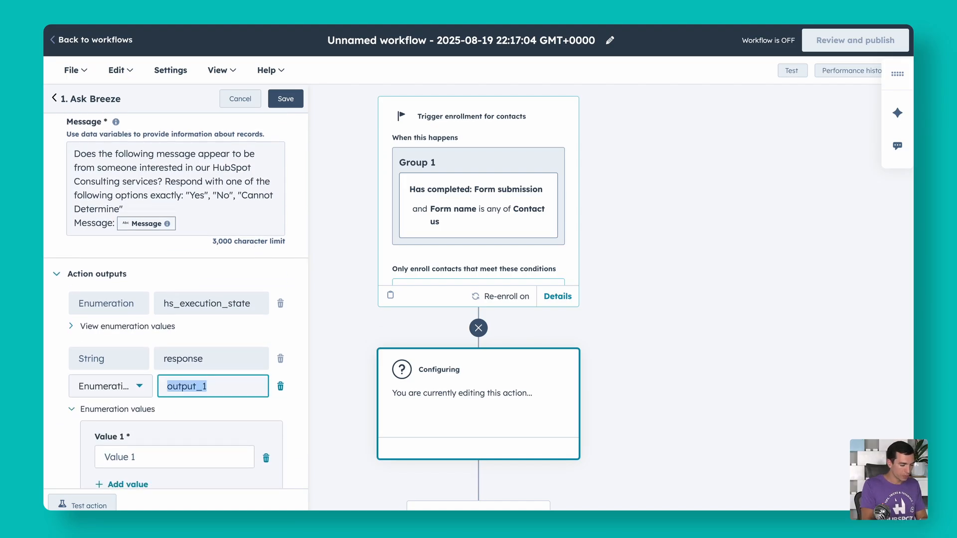
type("AI_eval")
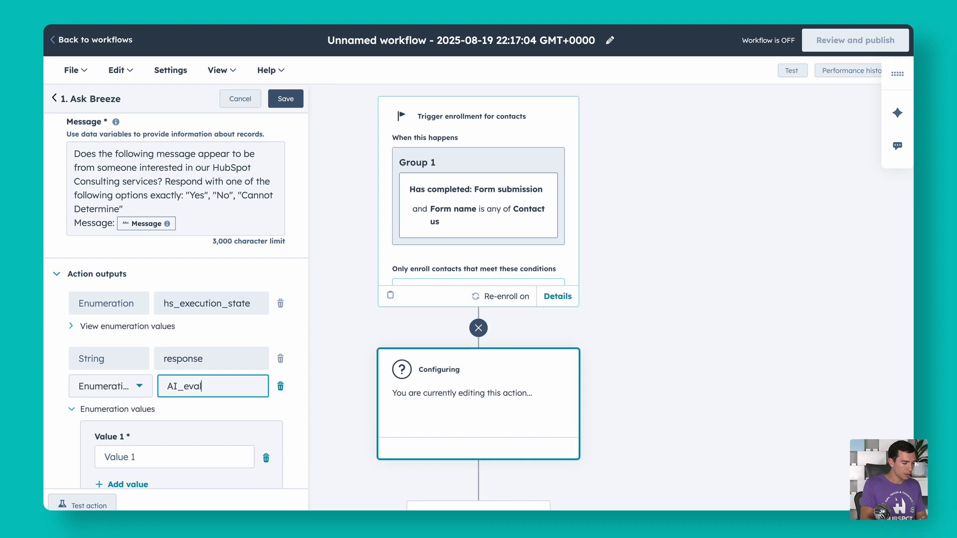
Step: Give the AI_eval output three enumeration values: "Yes", "No" and "Cannot Determine"
scroll(186, 402, "down", 1)
left_click(186, 402)
type("Ye")
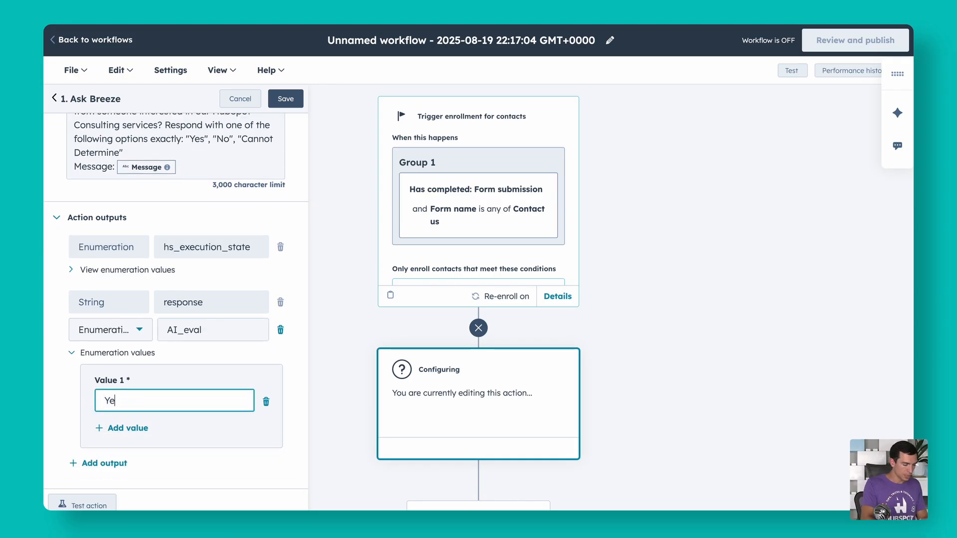
type("s")
left_click(136, 427)
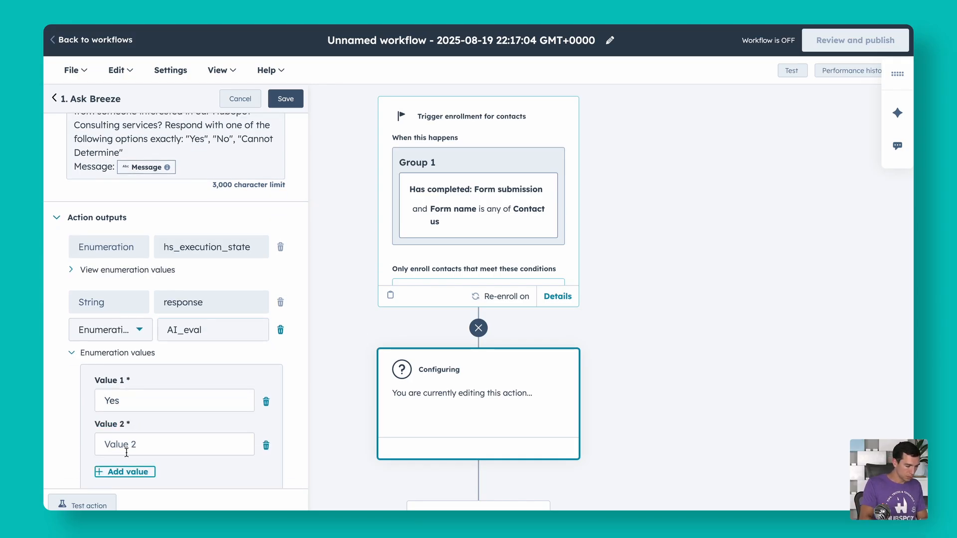
left_click(128, 449)
type("No")
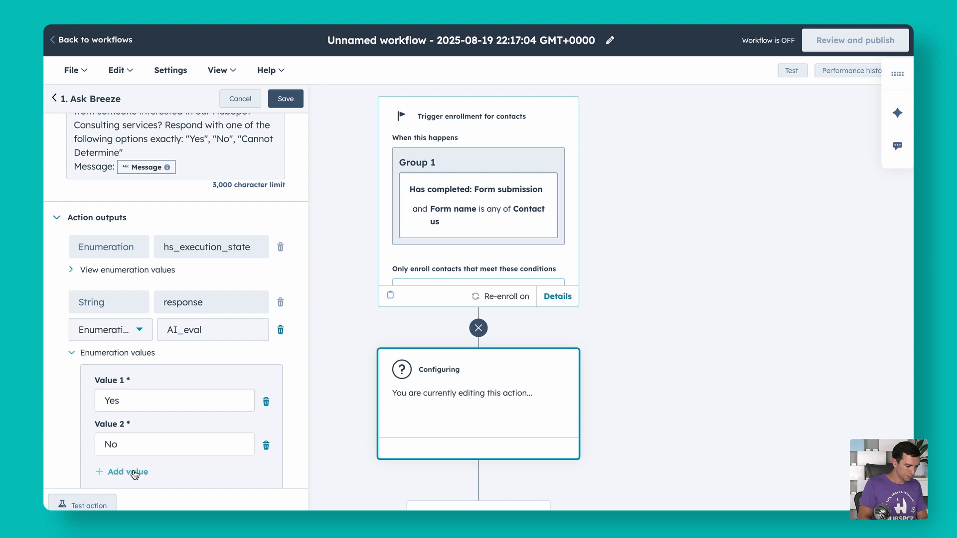
left_click(131, 470)
left_click(128, 439)
type("Cann")
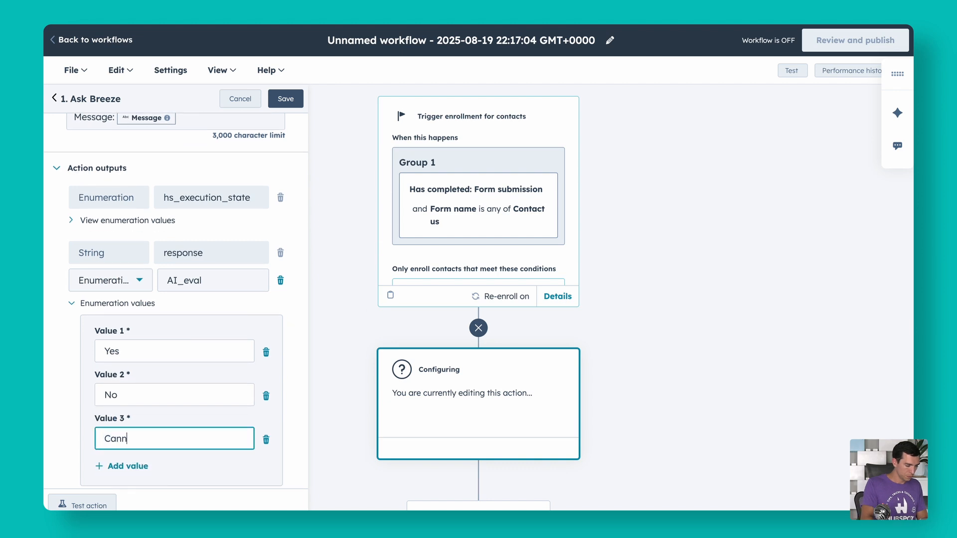
type("ot Determine")
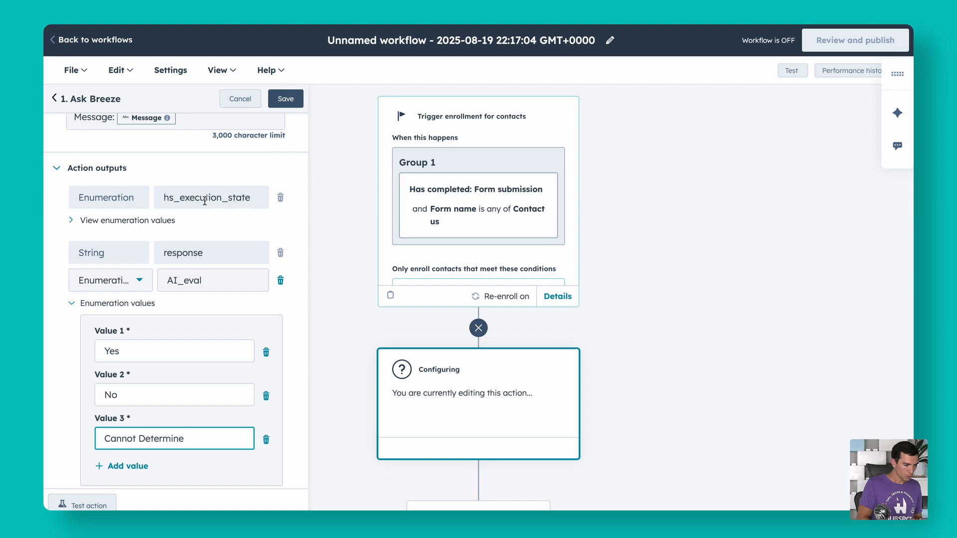
Step: Save the Ask Breeze action and add an Edit record action directly after it
left_click(285, 100)
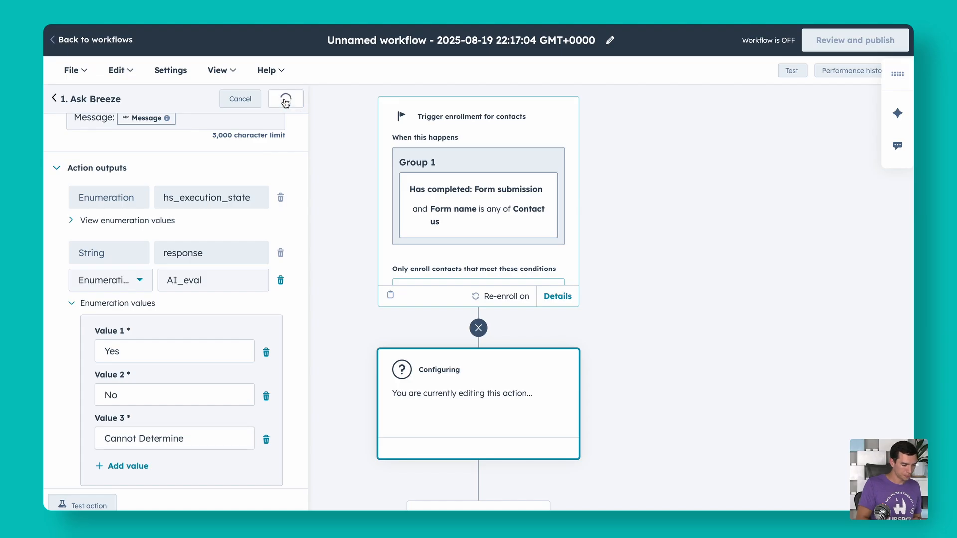
scroll(278, 230, "down", 3)
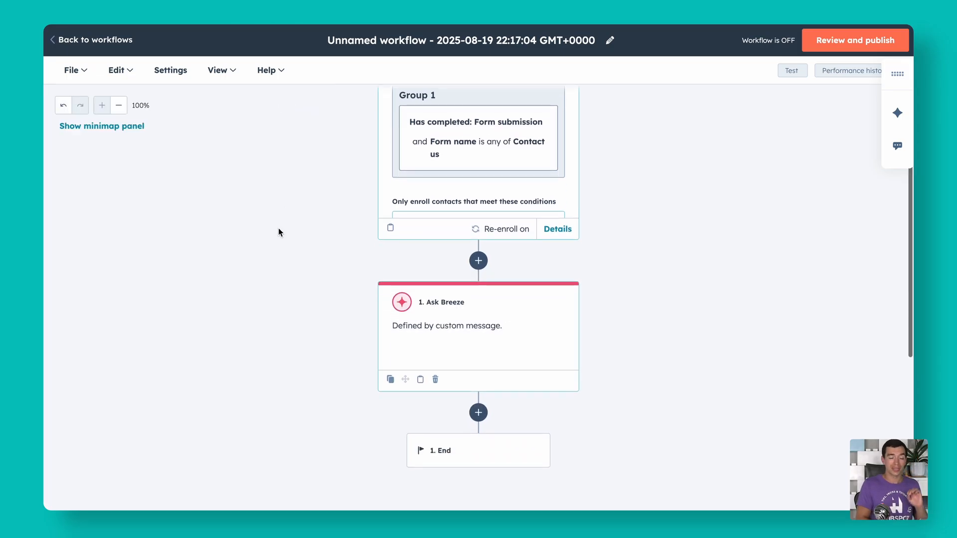
scroll(421, 313, "down", 2)
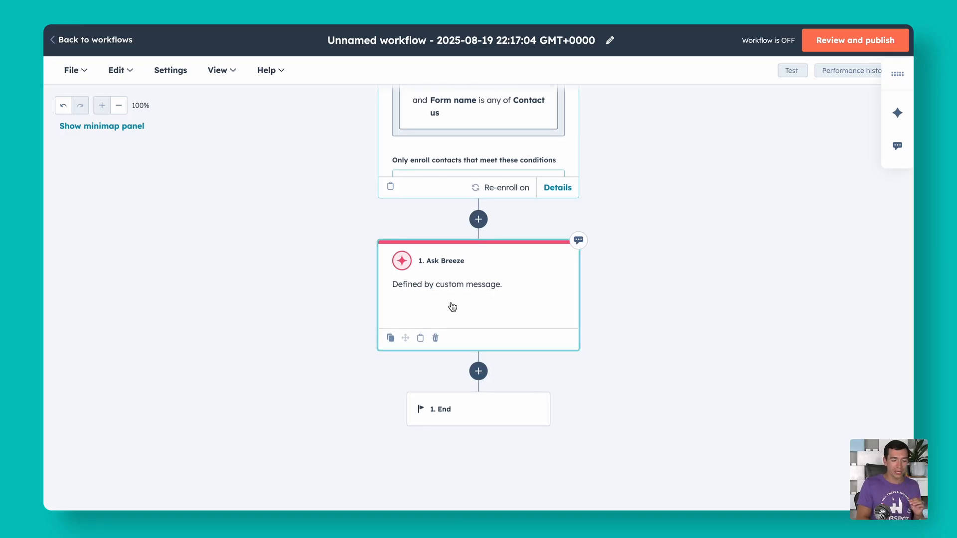
left_click(478, 371)
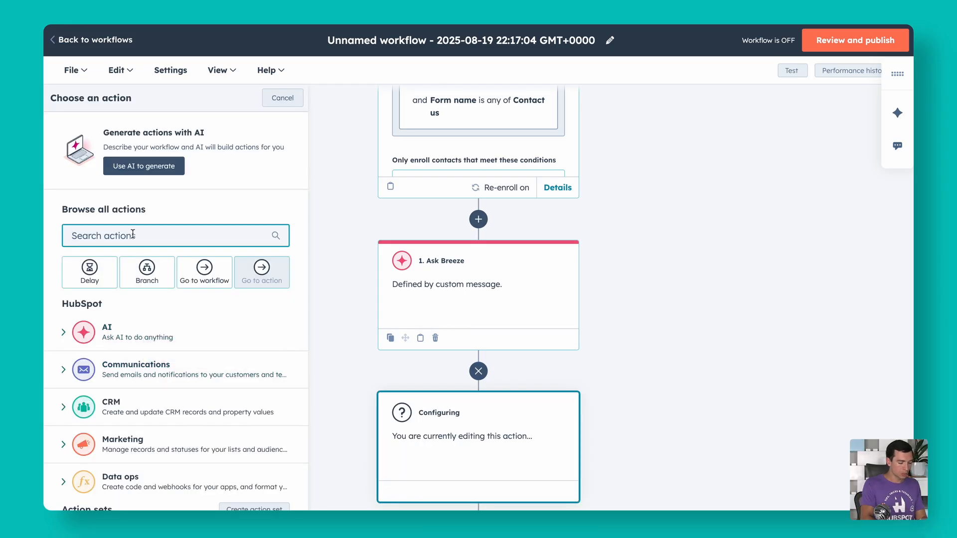
type("edit rec")
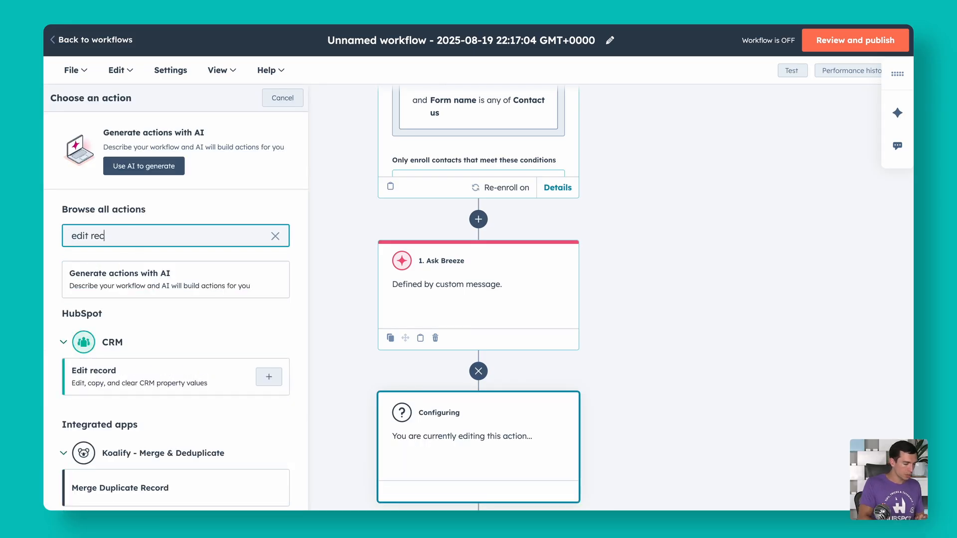
left_click(109, 382)
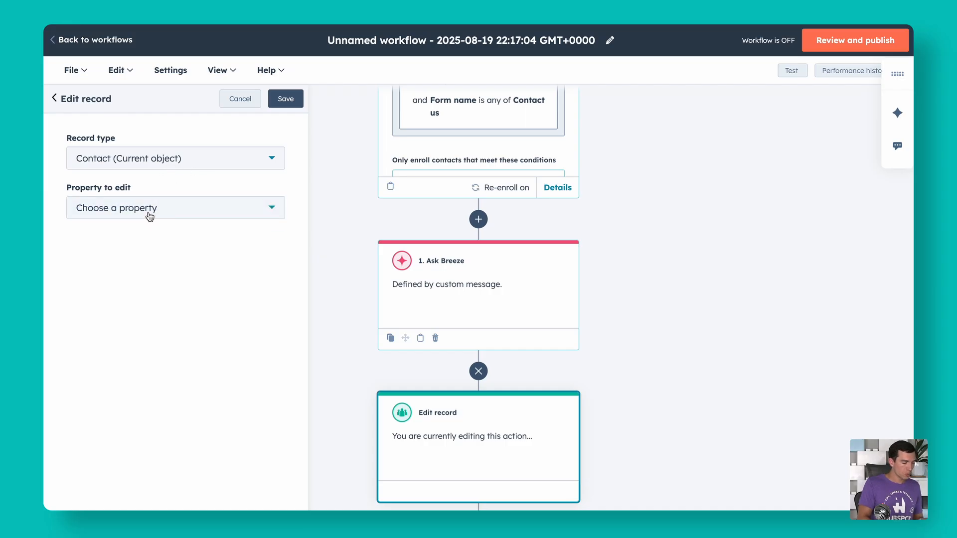
Step: Set the contact's AI Form Evaluation property to the Ask Breeze action's AI_eval output and save the Edit record action
left_click(149, 216)
type("ai")
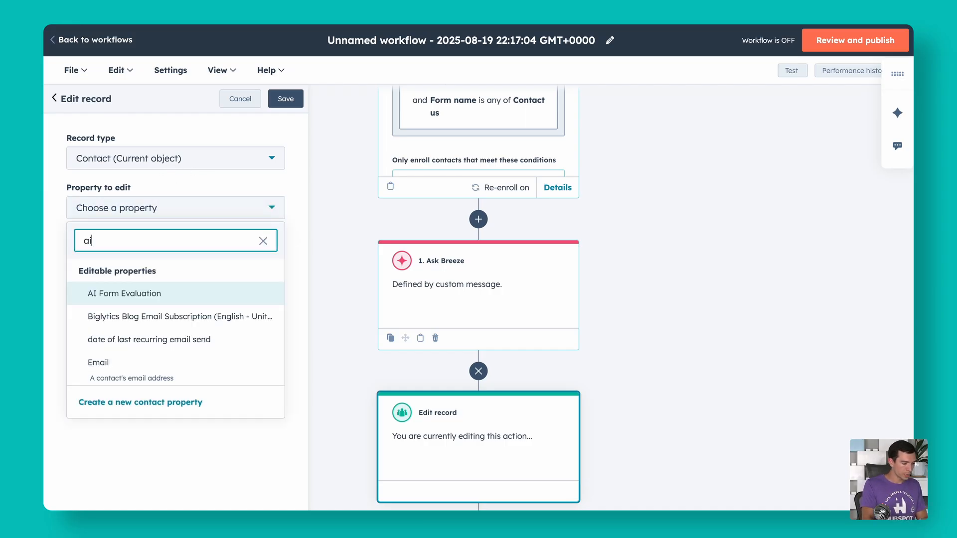
left_click(140, 293)
left_click(132, 274)
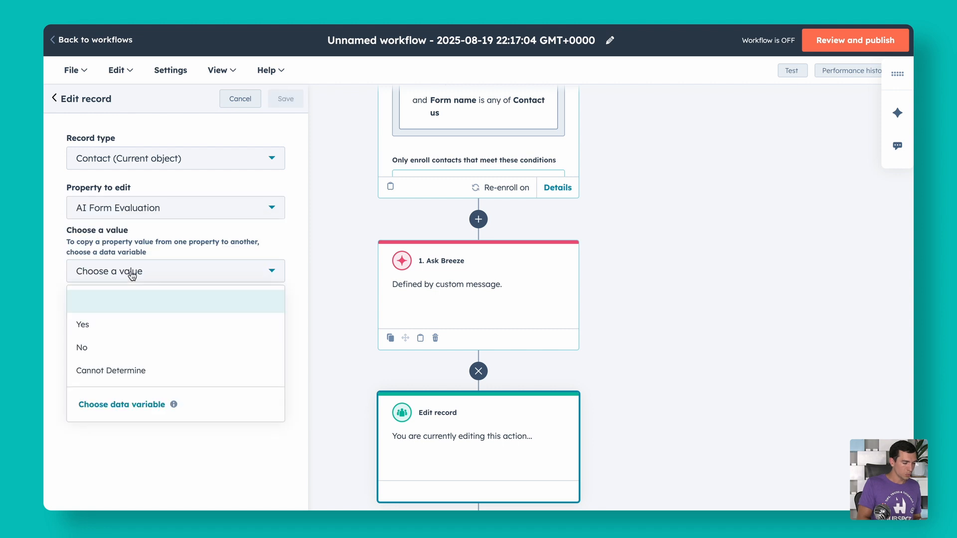
left_click(131, 408)
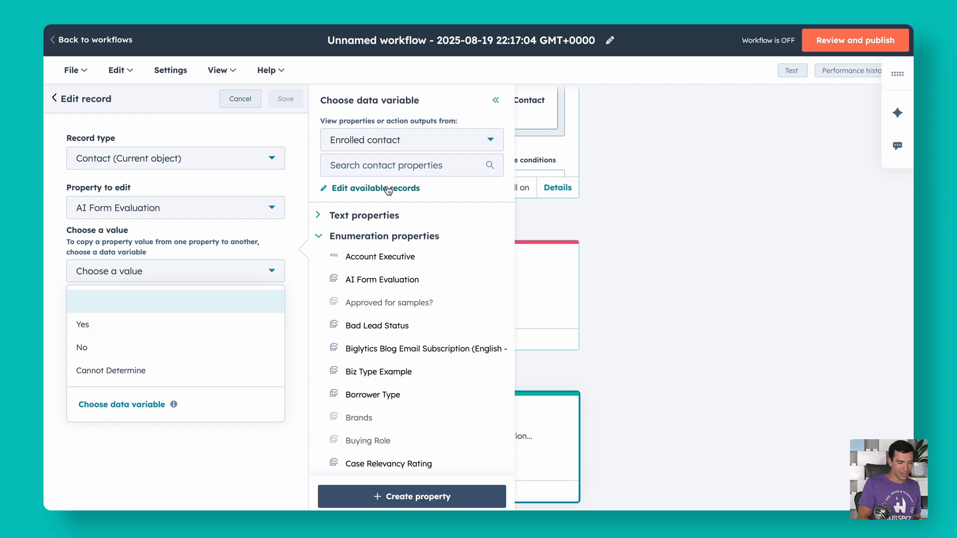
left_click(404, 142)
scroll(416, 248, "down", 3)
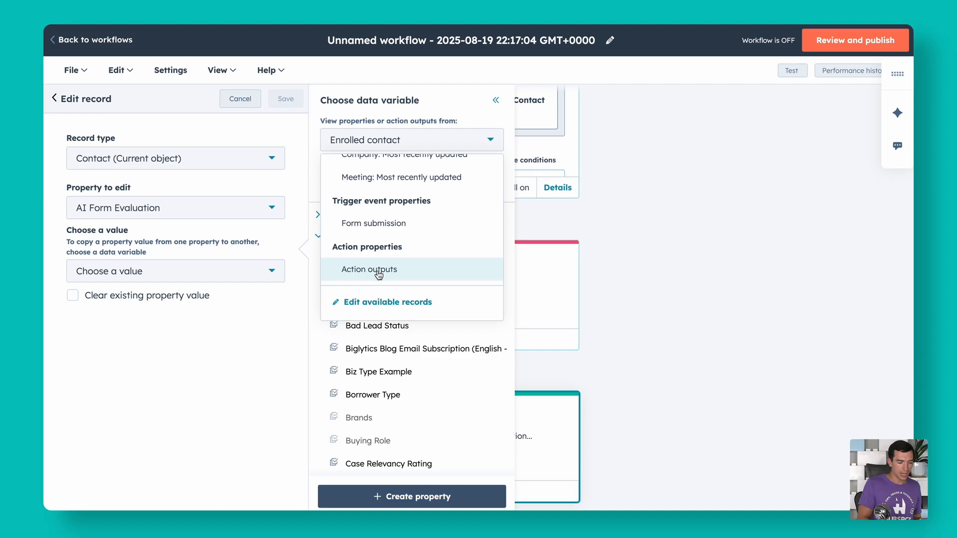
left_click(381, 270)
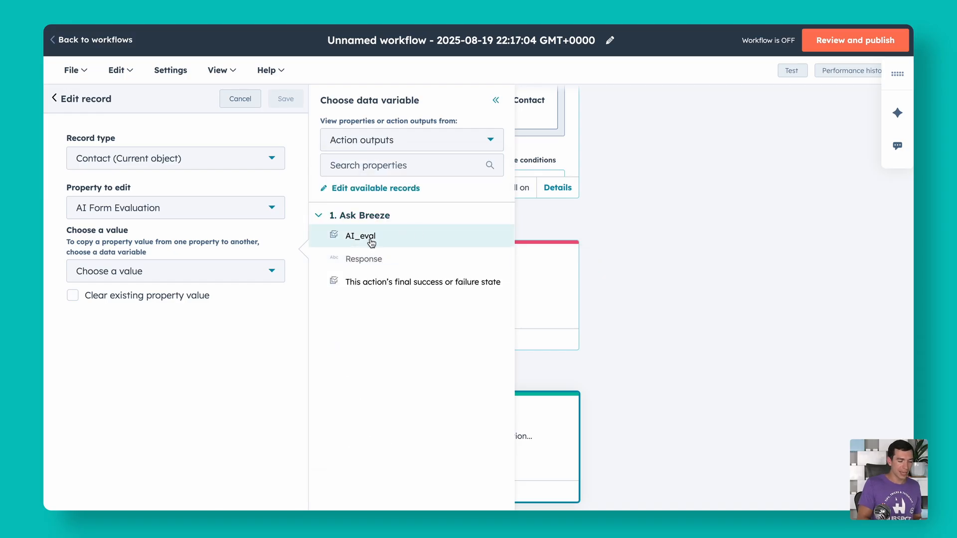
left_click(369, 236)
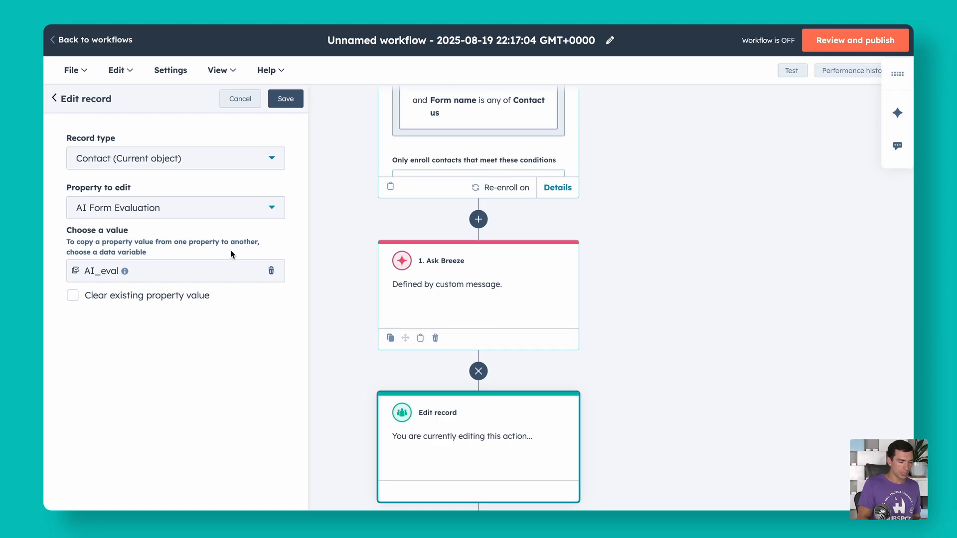
left_click(289, 101)
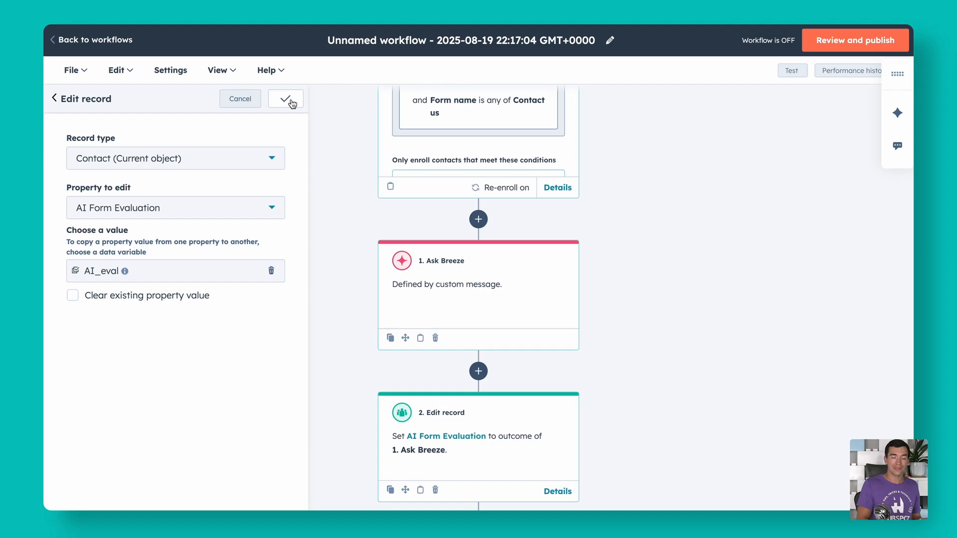
Step: Add a one-property Branch after the Edit record action, based on the enrolled contact's AI Form Evaluation, with a separate branch for each value
scroll(297, 231, "down", 5)
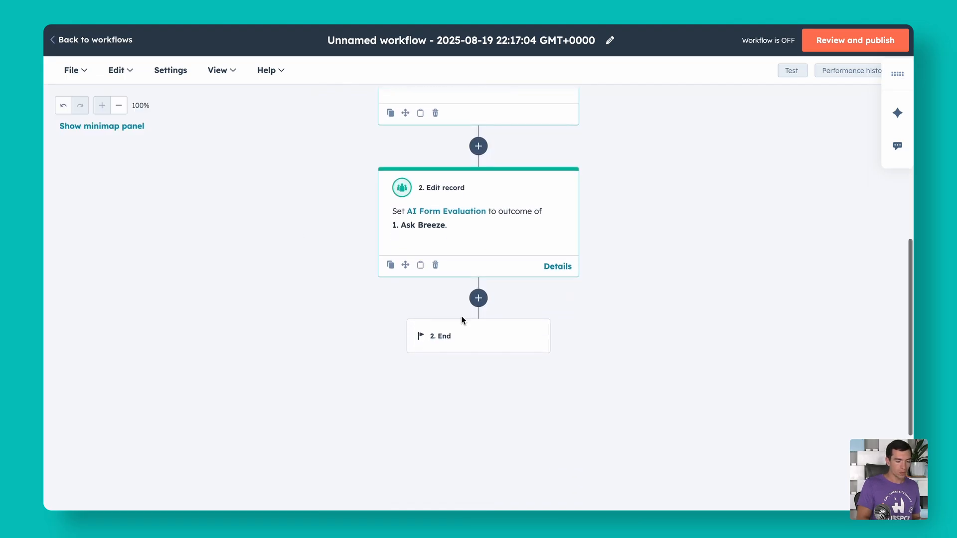
left_click(478, 298)
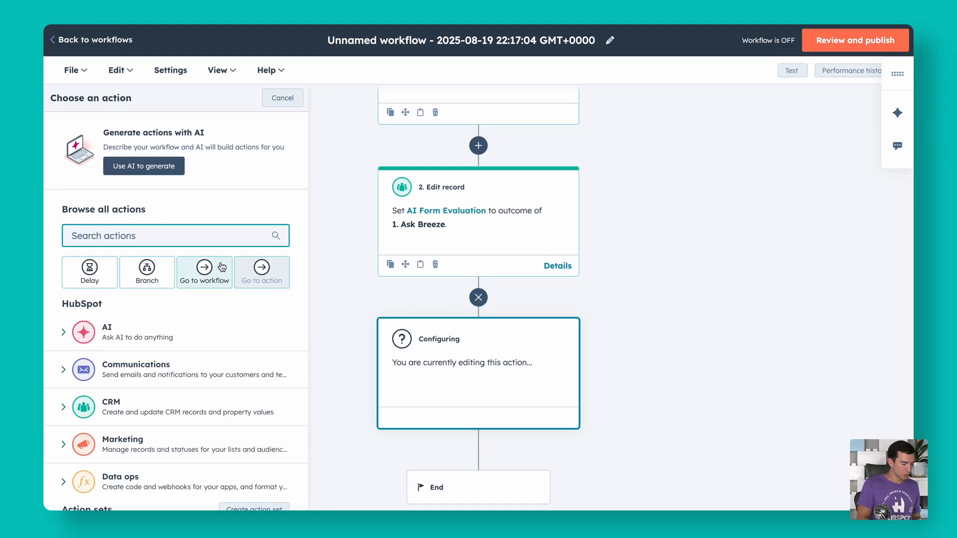
left_click(147, 271)
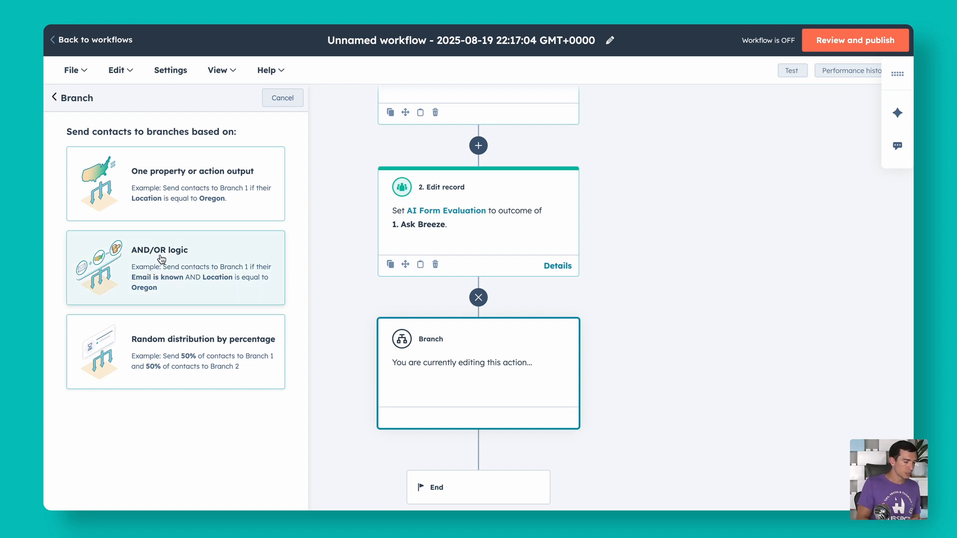
left_click(160, 254)
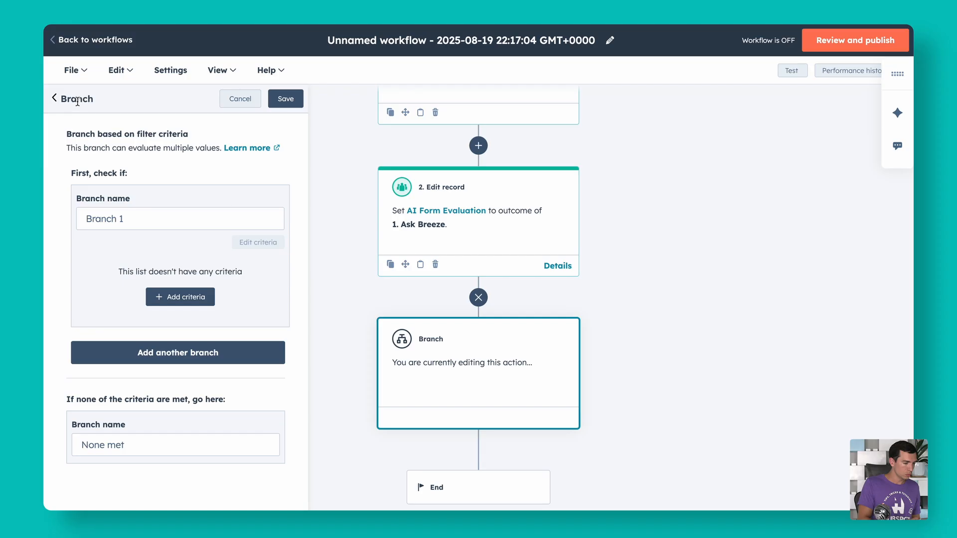
left_click(228, 98)
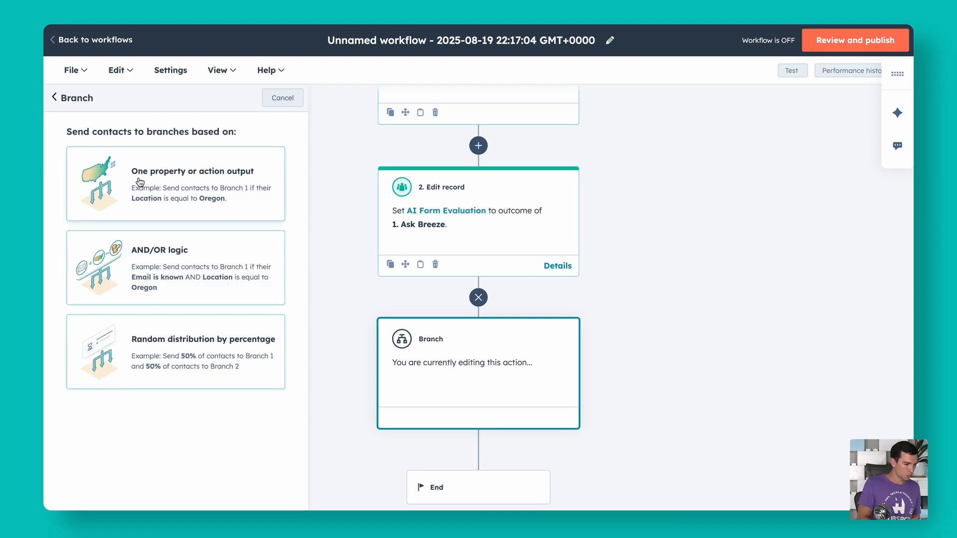
left_click(194, 177)
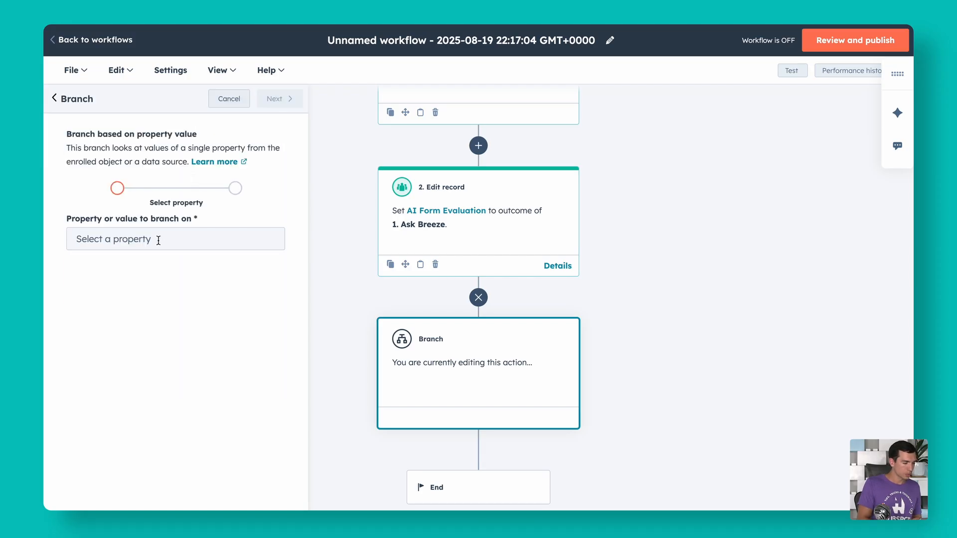
left_click(158, 240)
type("ai")
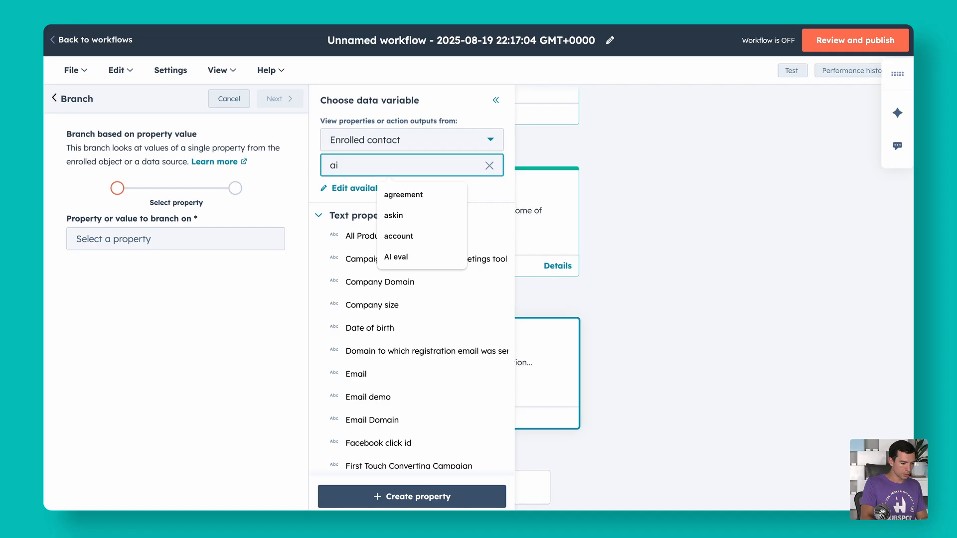
type(" for")
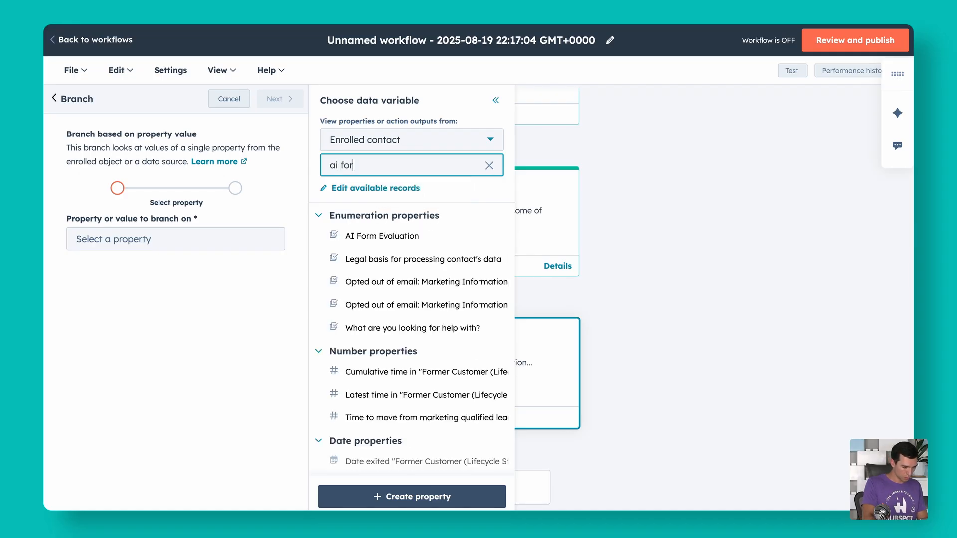
left_click(353, 239)
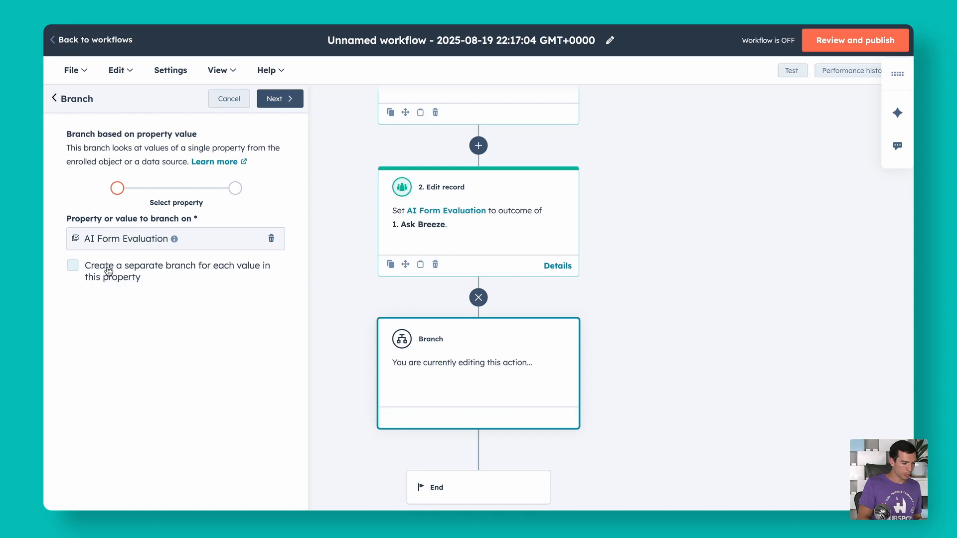
left_click(274, 98)
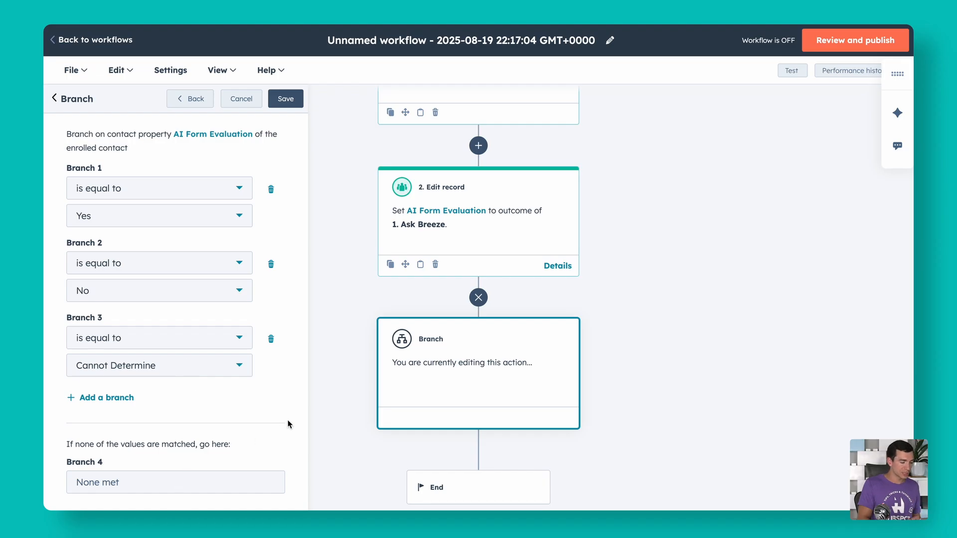
Step: Remove the Cannot Determine branch, name the fallback branch "Cannot Determine or Blank" and save the Branch action
left_click(271, 340)
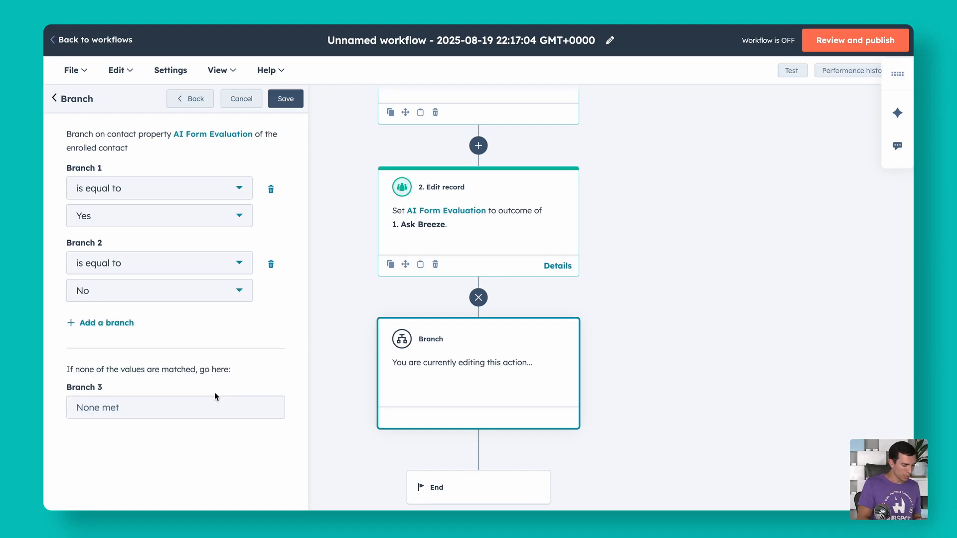
left_click(202, 401)
type("C")
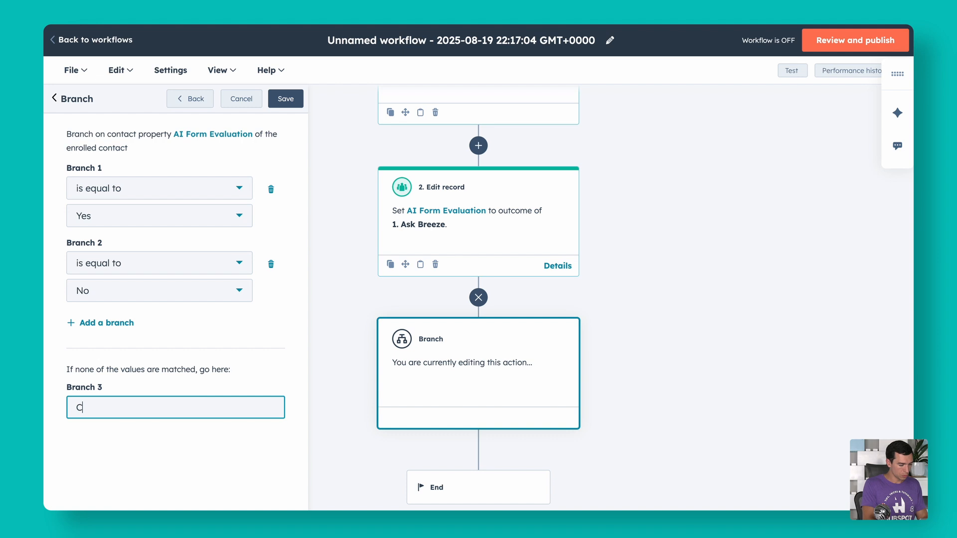
type("annot Determine or Blank")
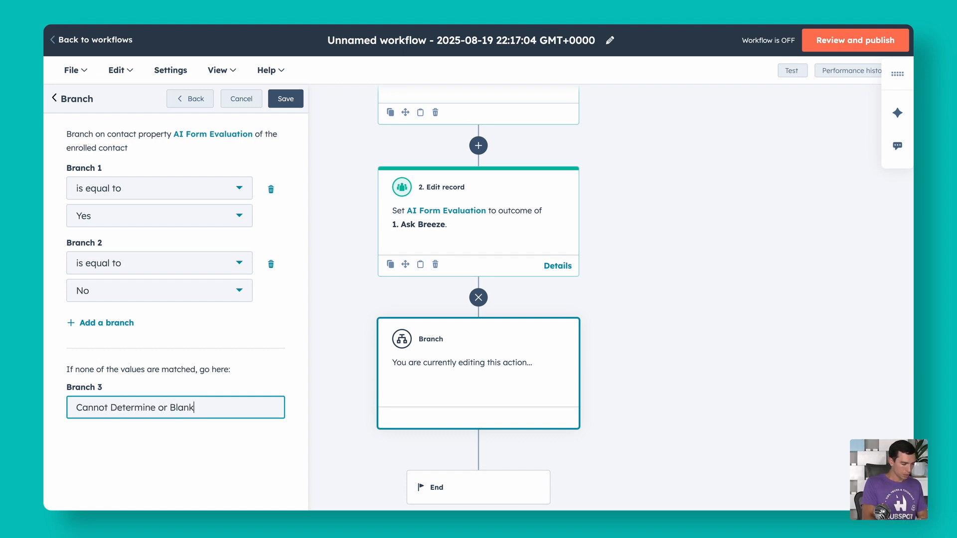
left_click(286, 99)
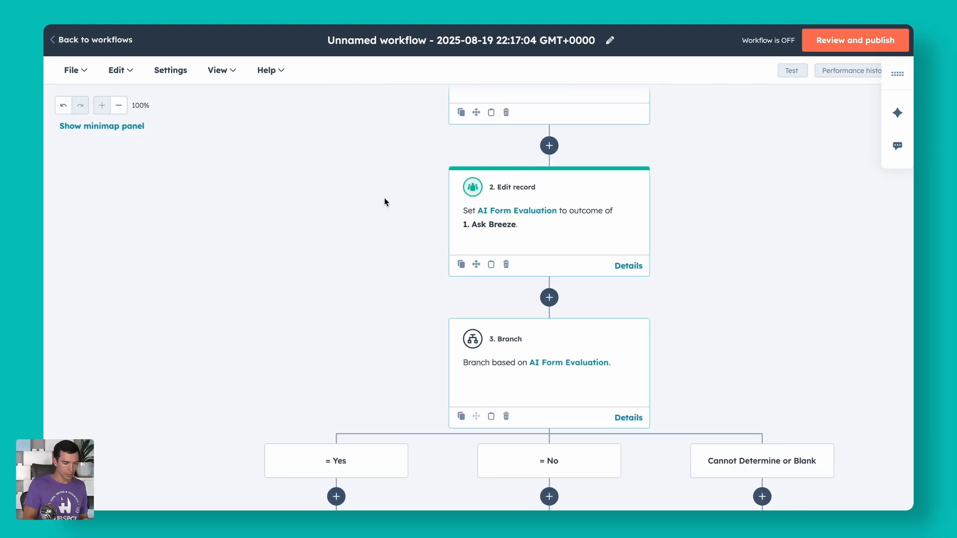
Step: Add a Go to workflow action to the Yes branch that enrolls contacts in "Assign Leads to Sales", and save it
scroll(387, 201, "down", 3)
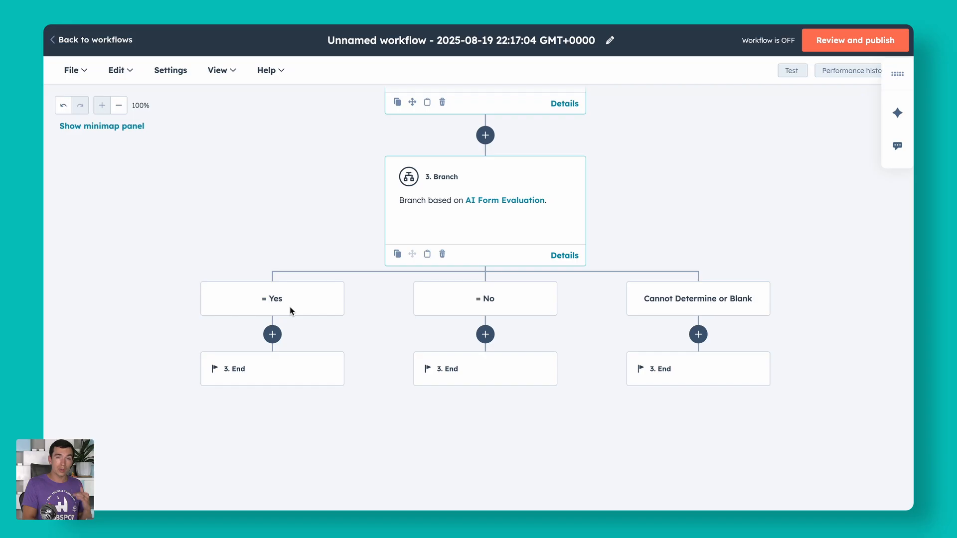
left_click(276, 338)
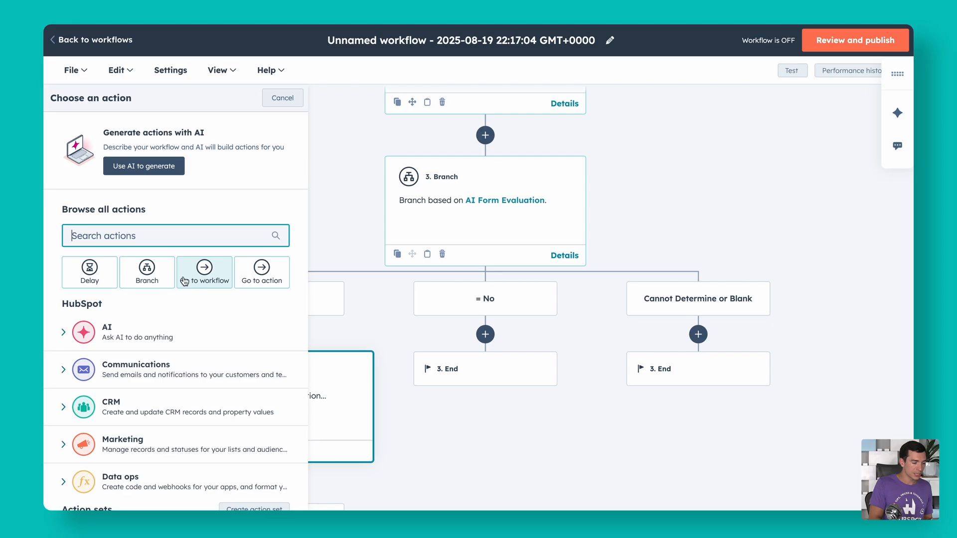
left_click(205, 273)
left_click(155, 224)
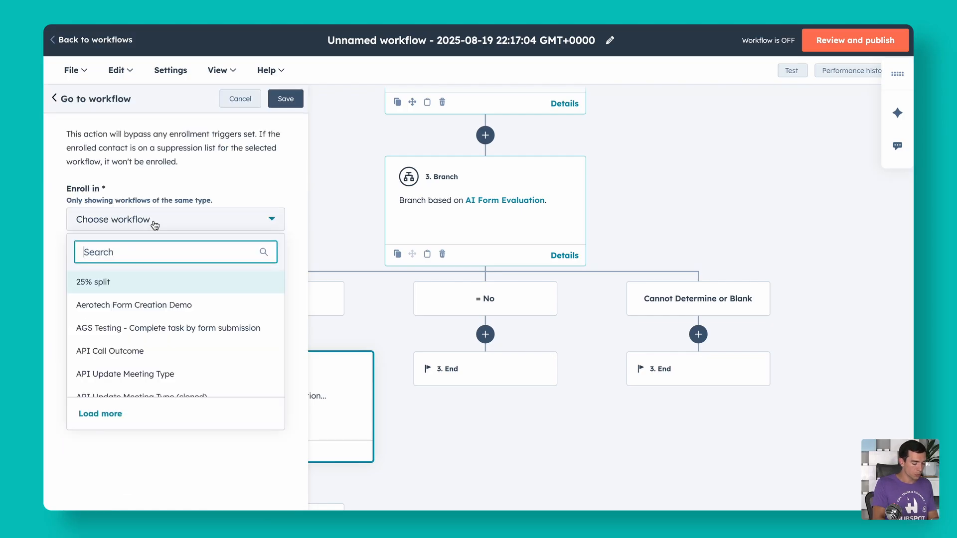
type("assign")
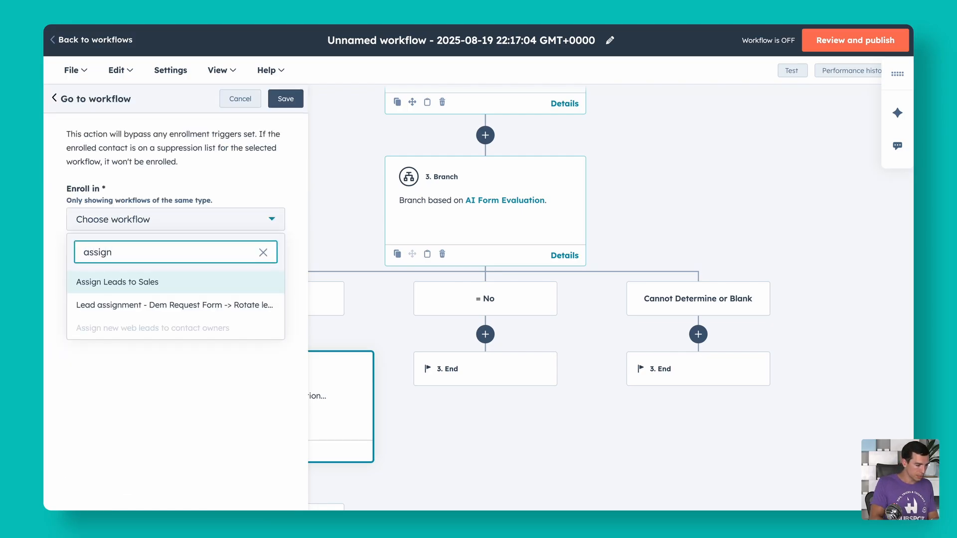
left_click(130, 282)
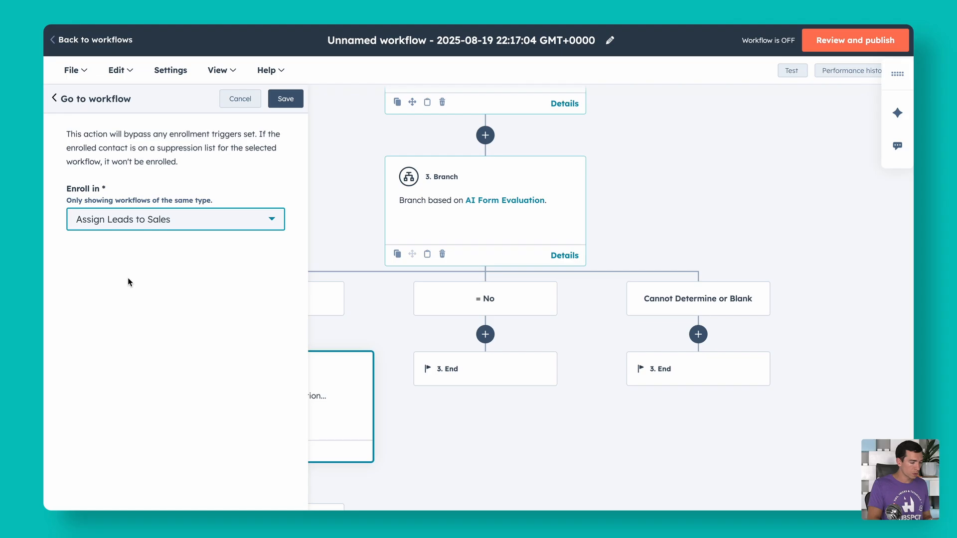
left_click(296, 99)
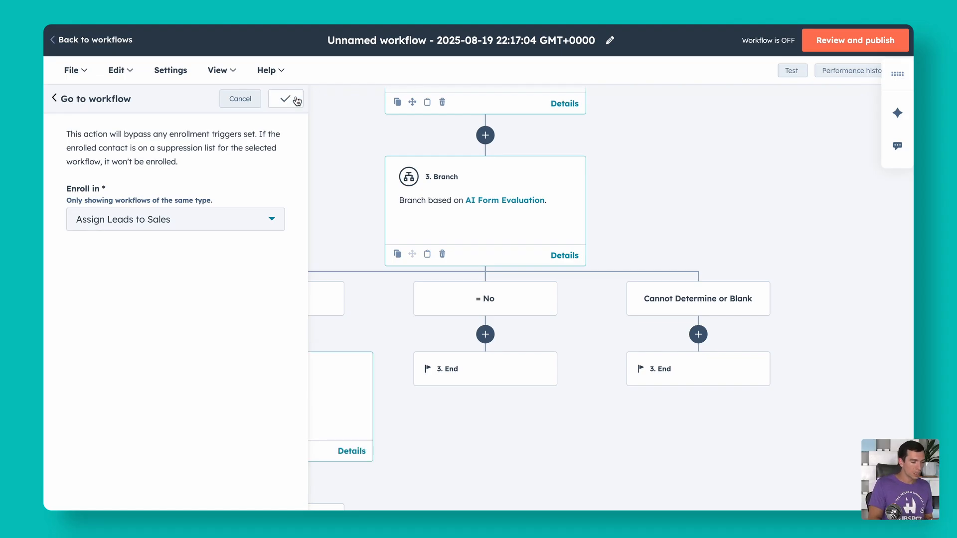
Step: Add a Create task action to the No branch with the title "Review Contact Us Submission"
left_click(485, 334)
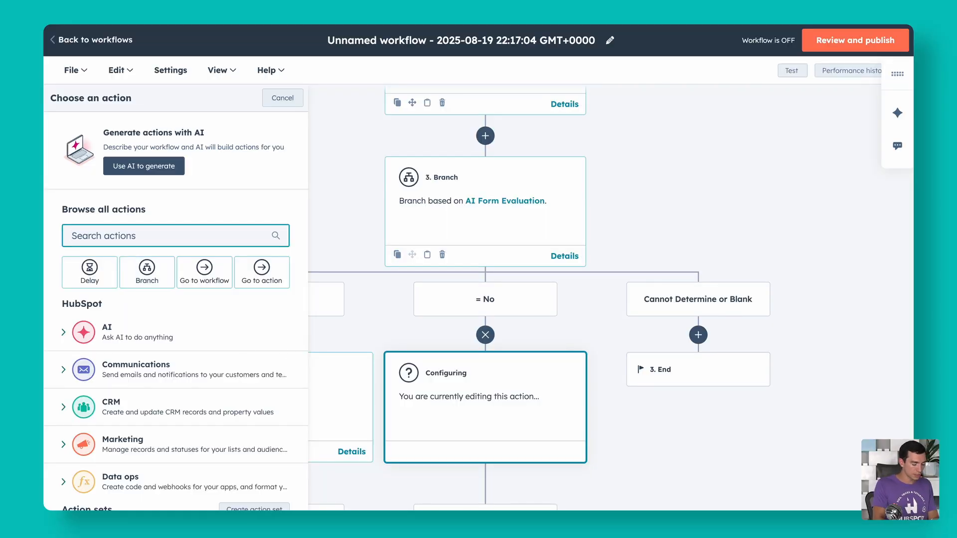
type("create")
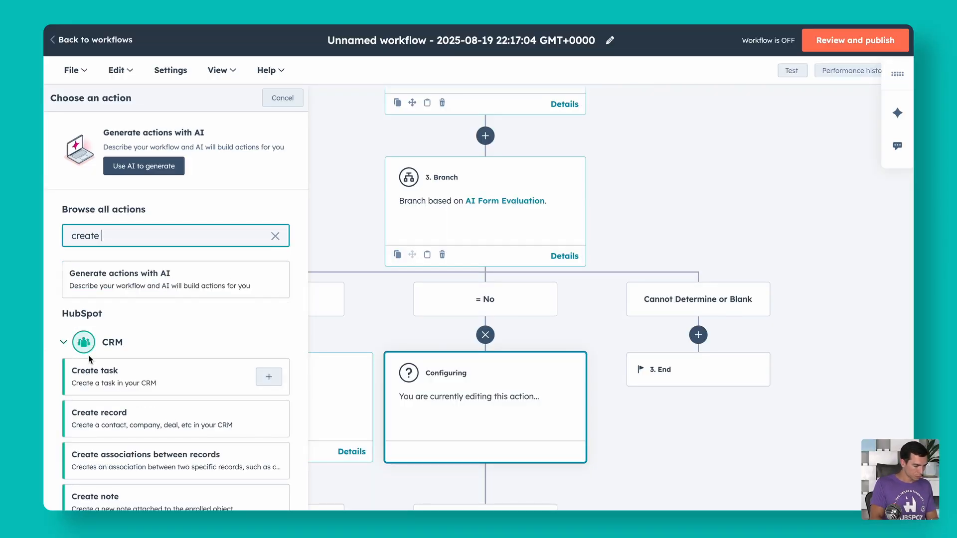
left_click(99, 367)
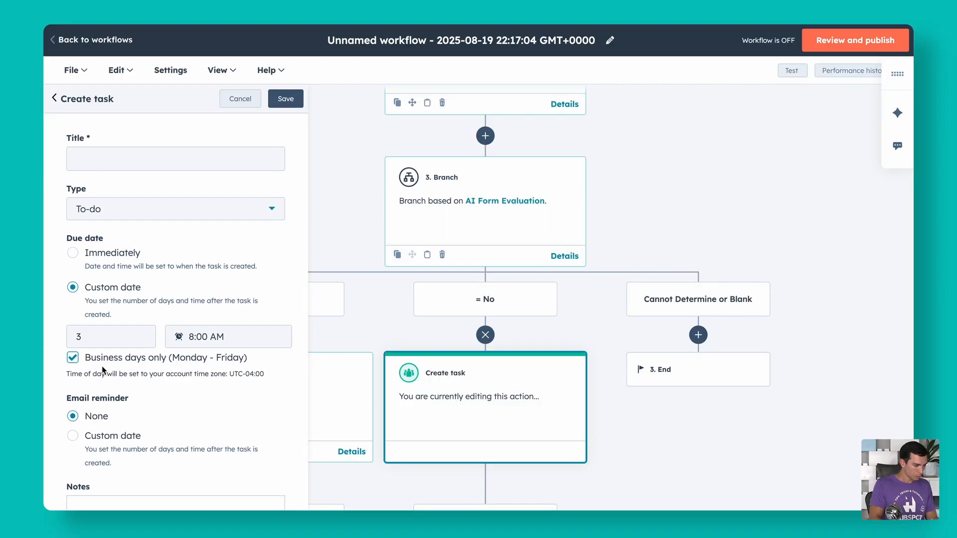
left_click(128, 160)
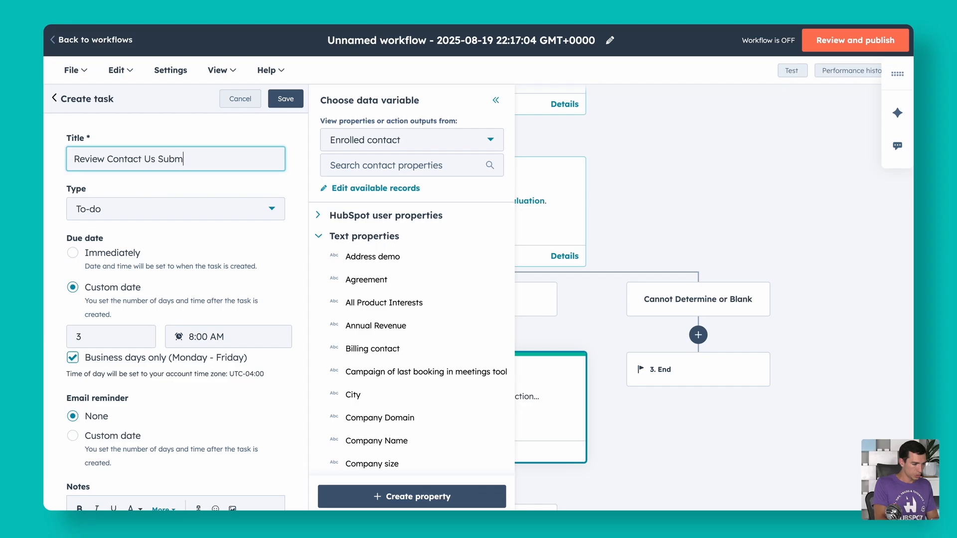
Step: Assign the No branch's review task to a specific user, choosing the reviewer's name, and save the action
scroll(97, 259, "down", 8)
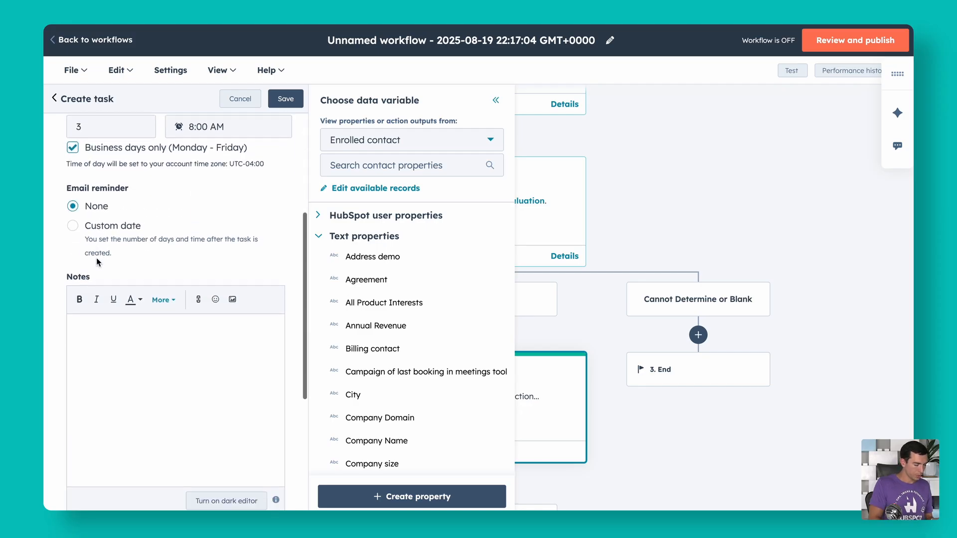
scroll(114, 314, "up", 1)
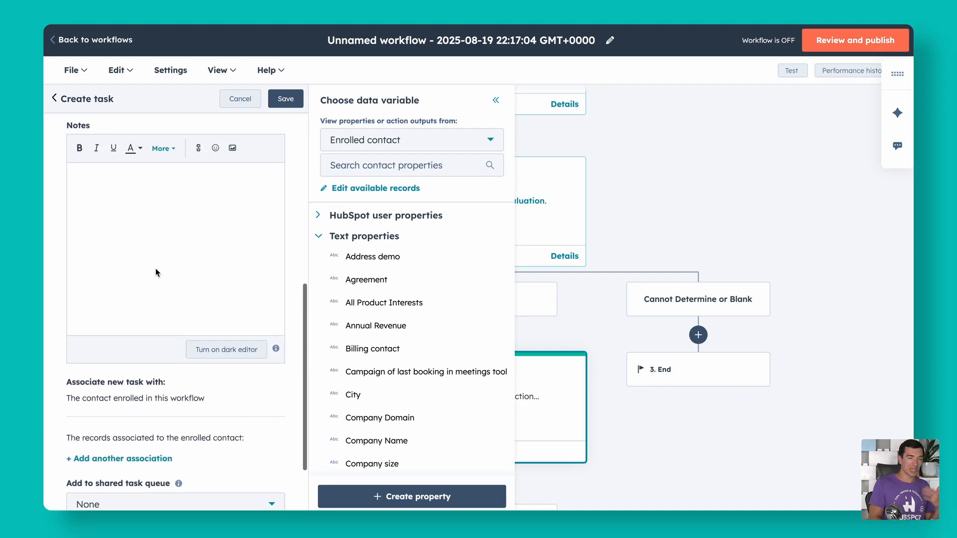
scroll(153, 268, "down", 2)
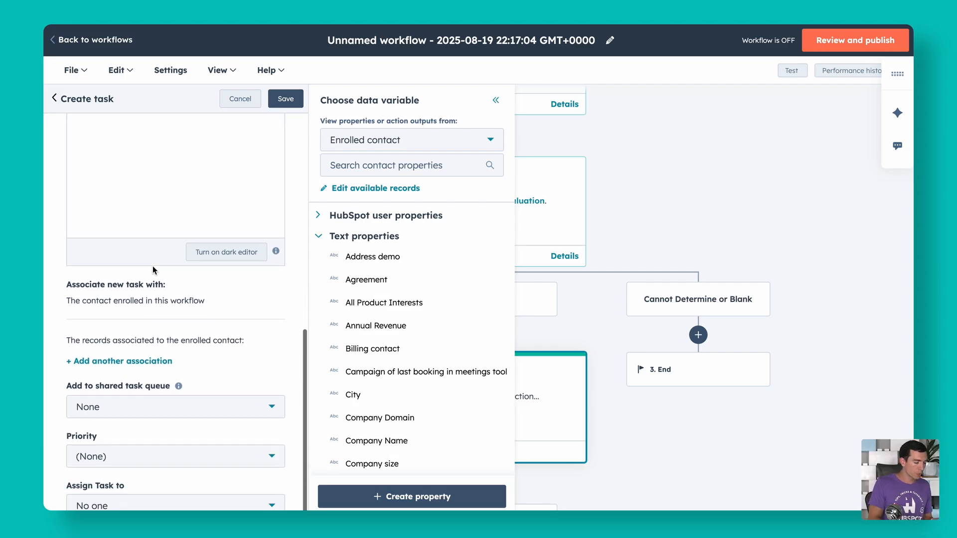
left_click(136, 502)
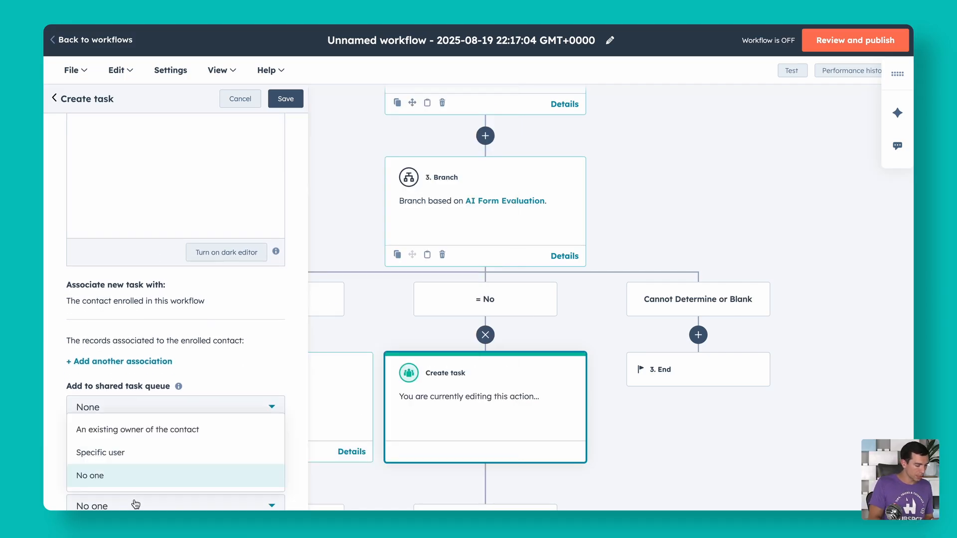
left_click(134, 450)
scroll(125, 471, "down", 2)
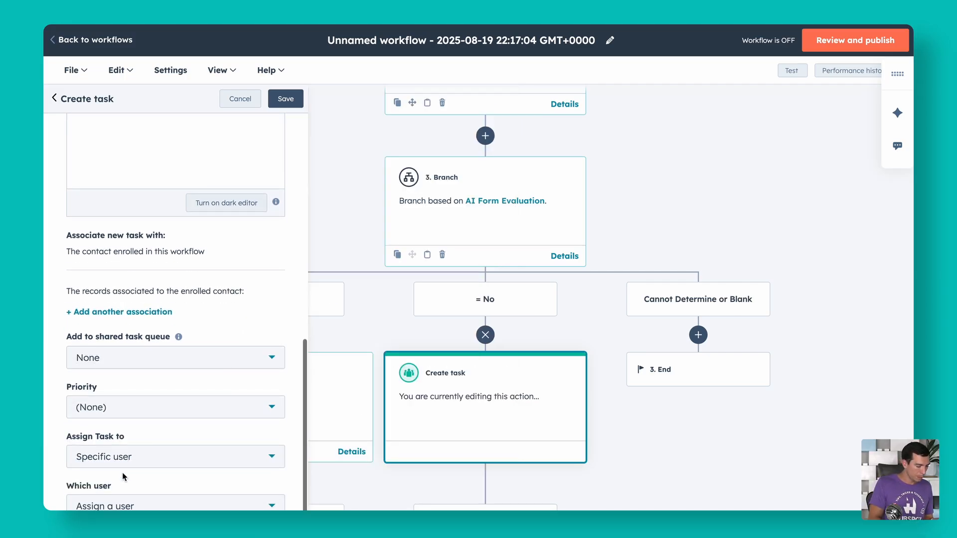
left_click(130, 504)
left_click(137, 385)
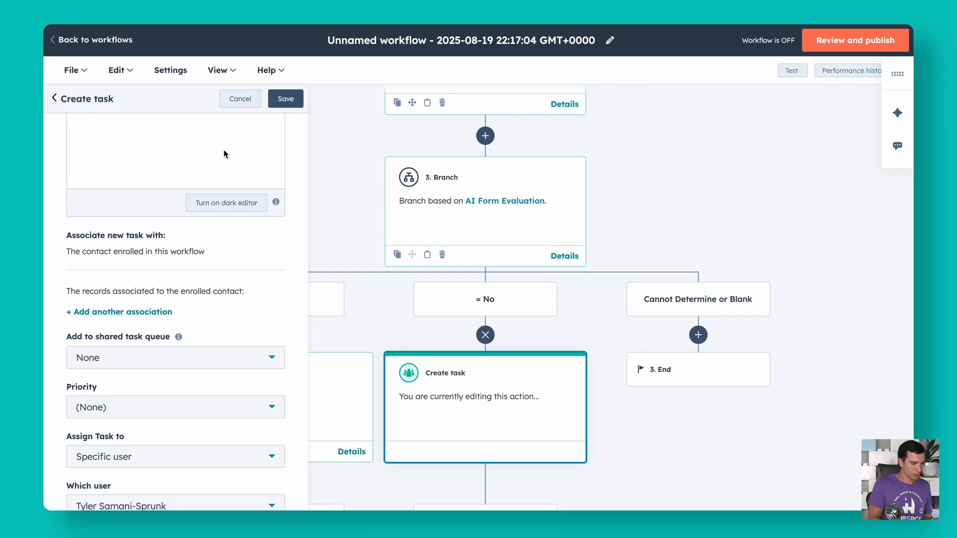
left_click(280, 101)
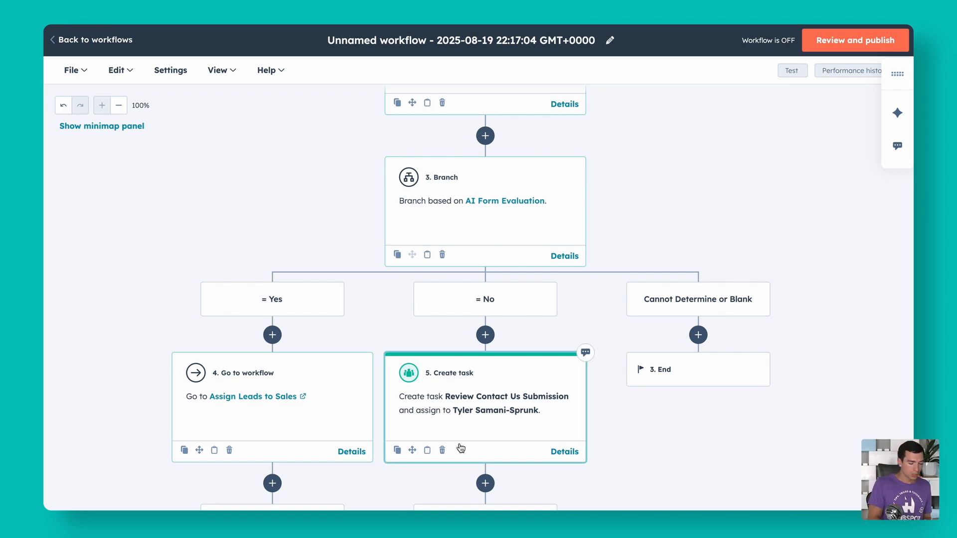
Step: Clone only the No branch's Create task action into the Cannot Determine or Blank branch and save the placement
left_click(398, 452)
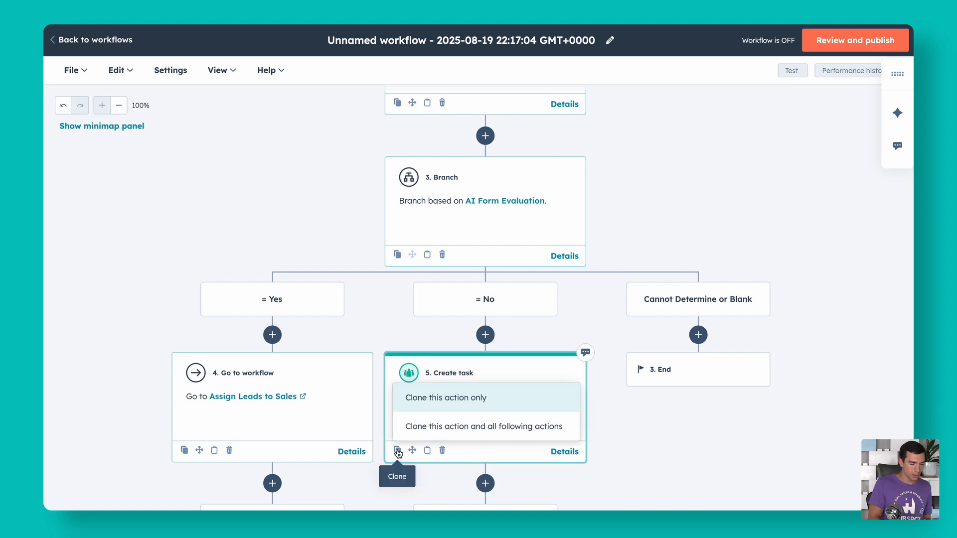
left_click(427, 405)
left_click(707, 315)
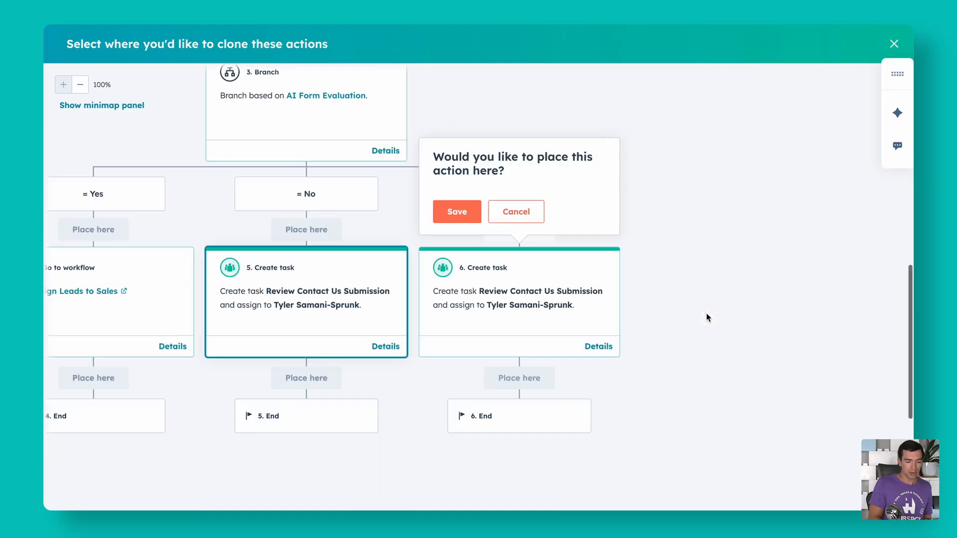
left_click(456, 211)
Step: Set the Cannot Determine or Blank branch's task to be due immediately with High priority, and save the action
left_click(468, 330)
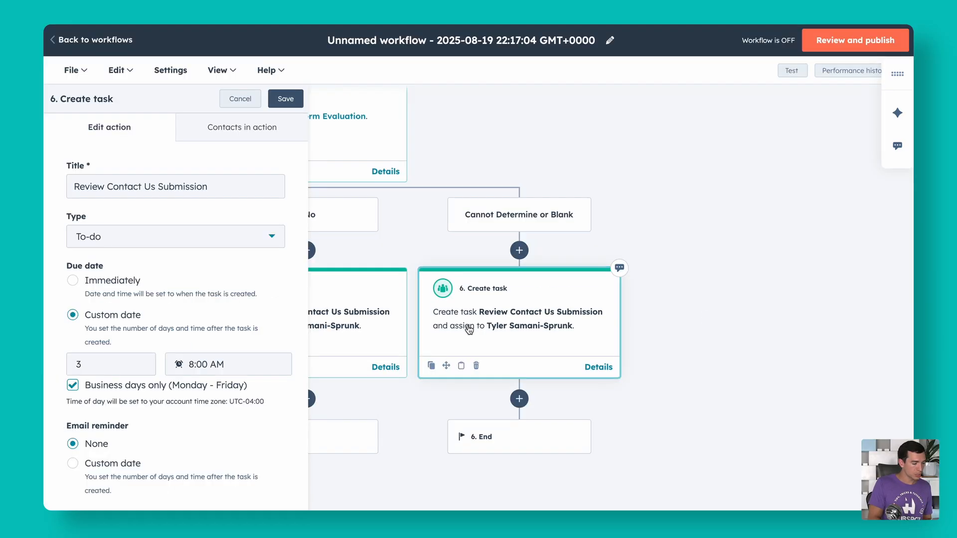
left_click(99, 280)
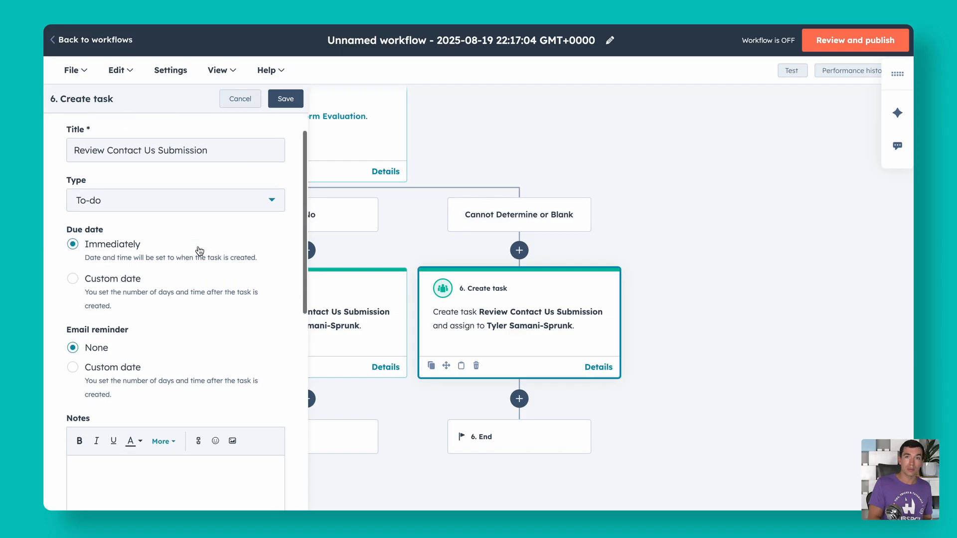
scroll(199, 251, "down", 8)
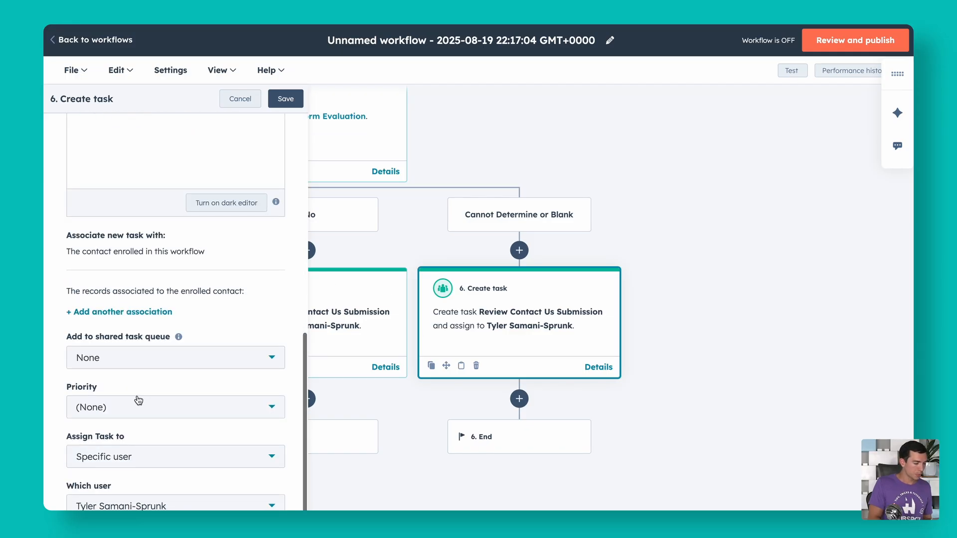
left_click(120, 409)
left_click(98, 377)
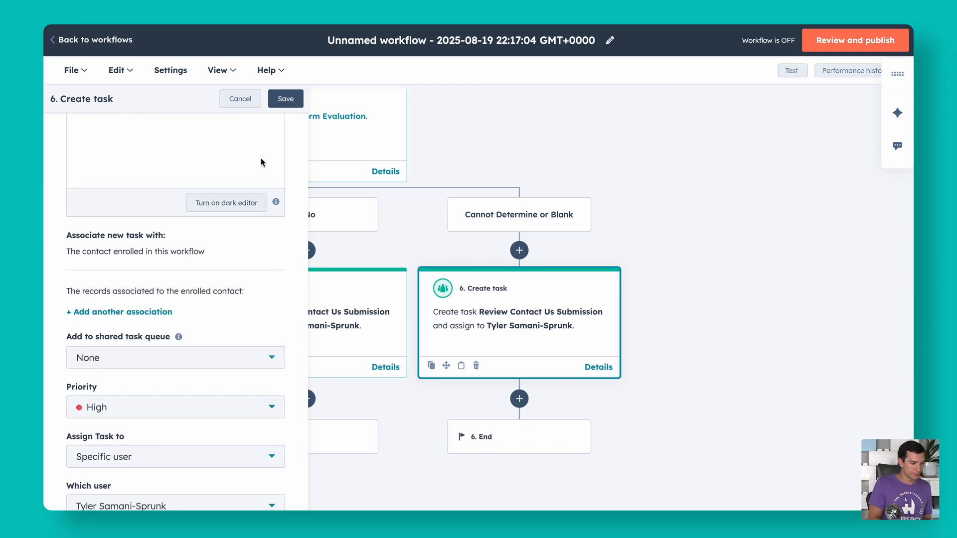
left_click(285, 99)
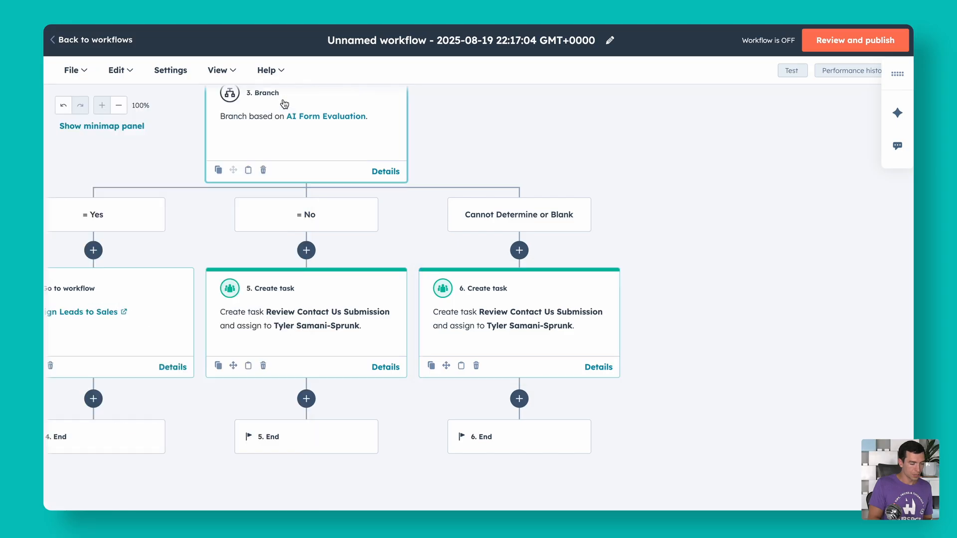
Step: Review the workflow from the Ask Breeze and Edit record actions through the branch and the action in each path
scroll(184, 155, "left", 4)
scroll(184, 154, "up", 7)
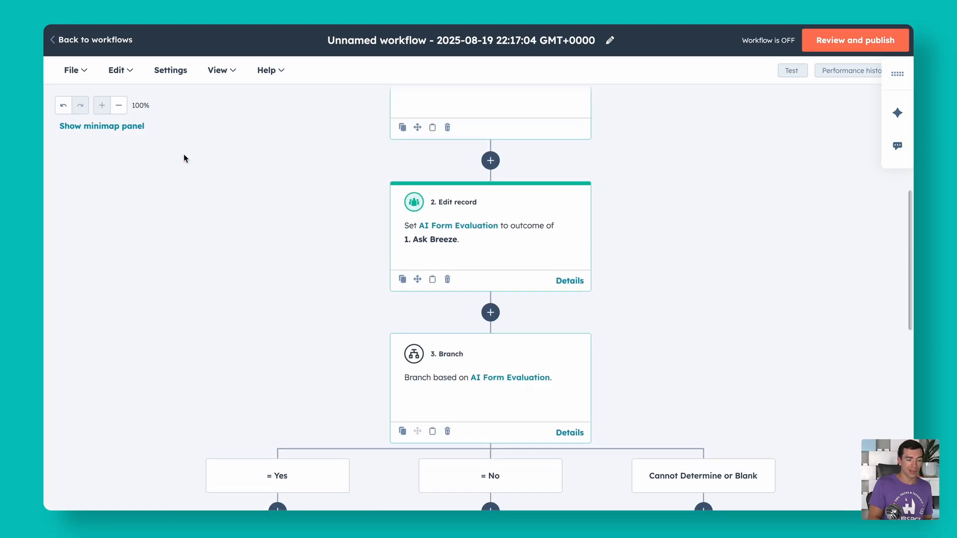
scroll(184, 154, "up", 1)
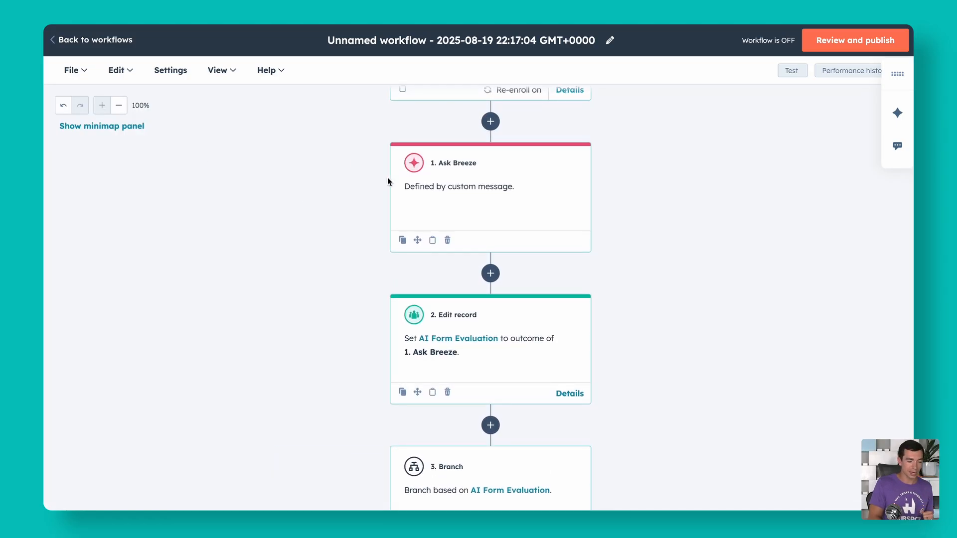
scroll(387, 178, "down", 1)
scroll(387, 177, "down", 7)
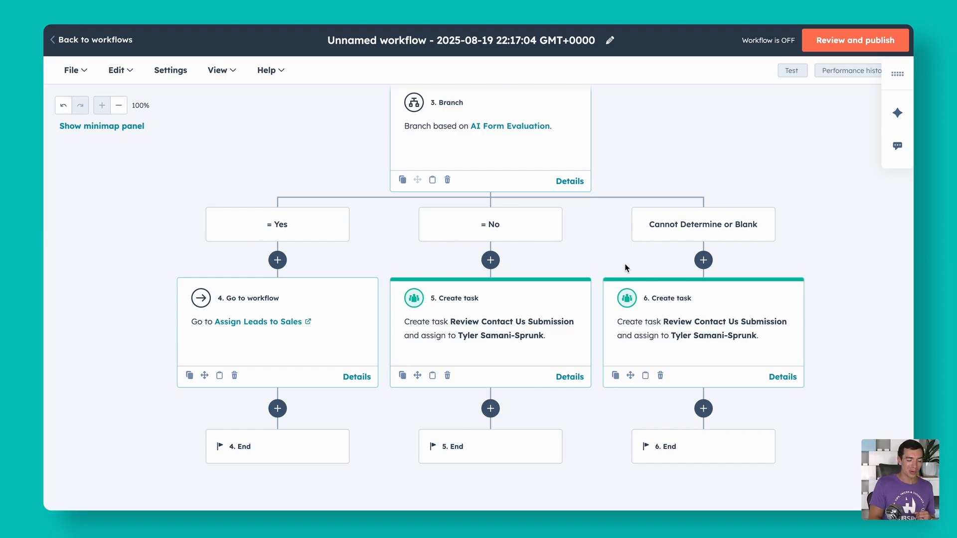
scroll(627, 268, "up", 8)
scroll(626, 268, "up", 4)
scroll(626, 268, "down", 9)
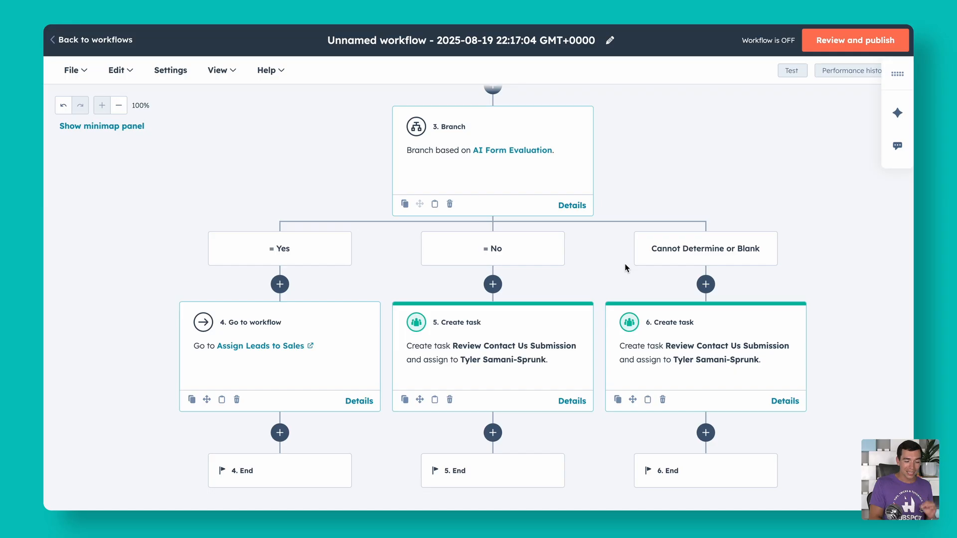
scroll(624, 263, "up", 10)
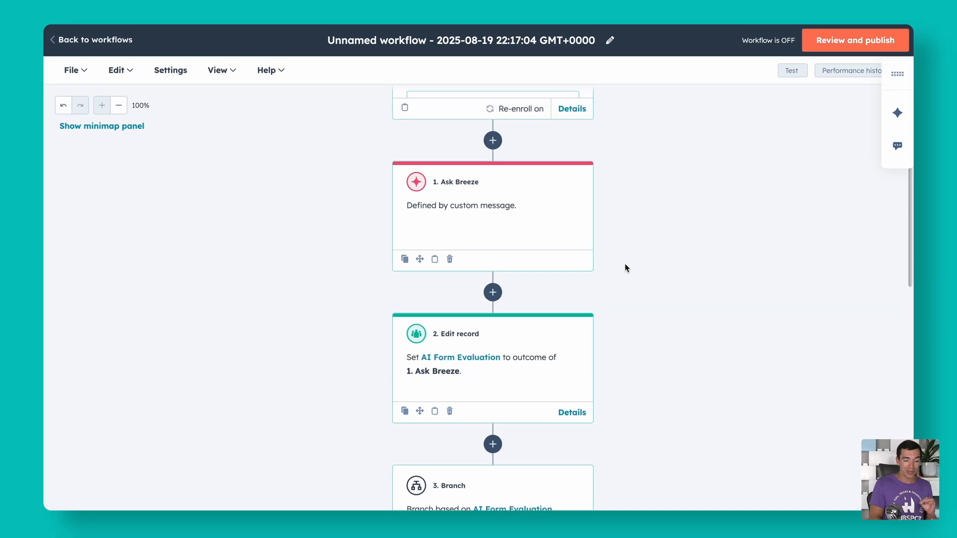
Step: Rename the workflow "AI Contact Us Form Eval", generate its description with AI and save the workflow details
left_click(609, 42)
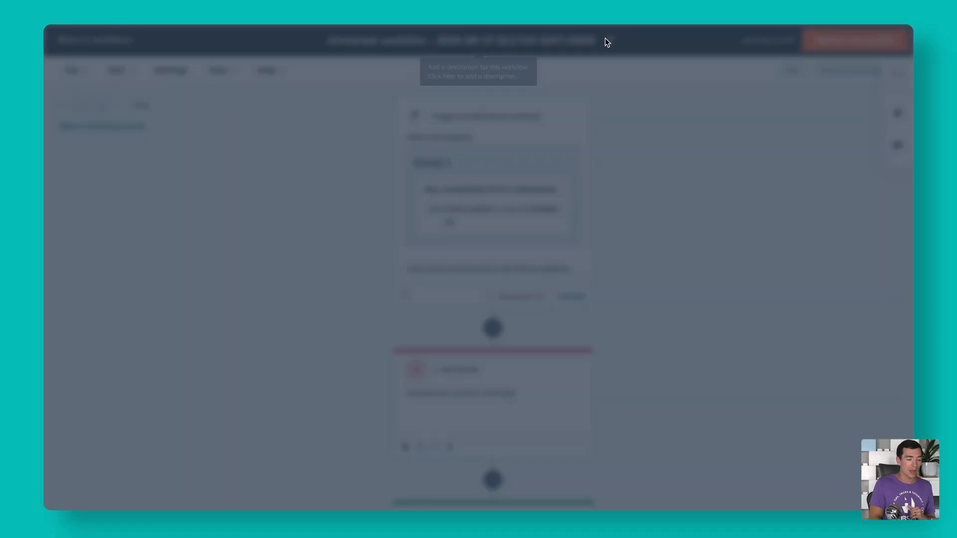
triple_click(485, 139)
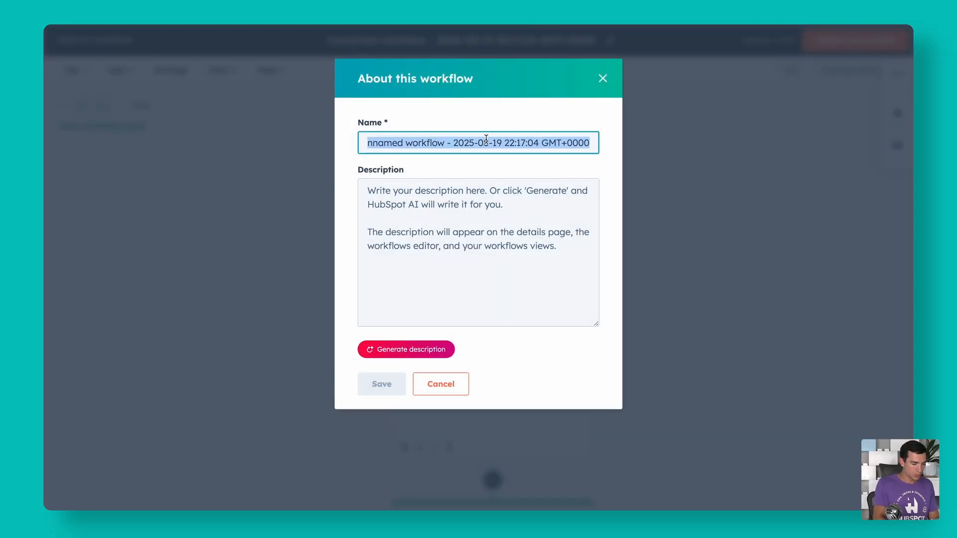
type("AI")
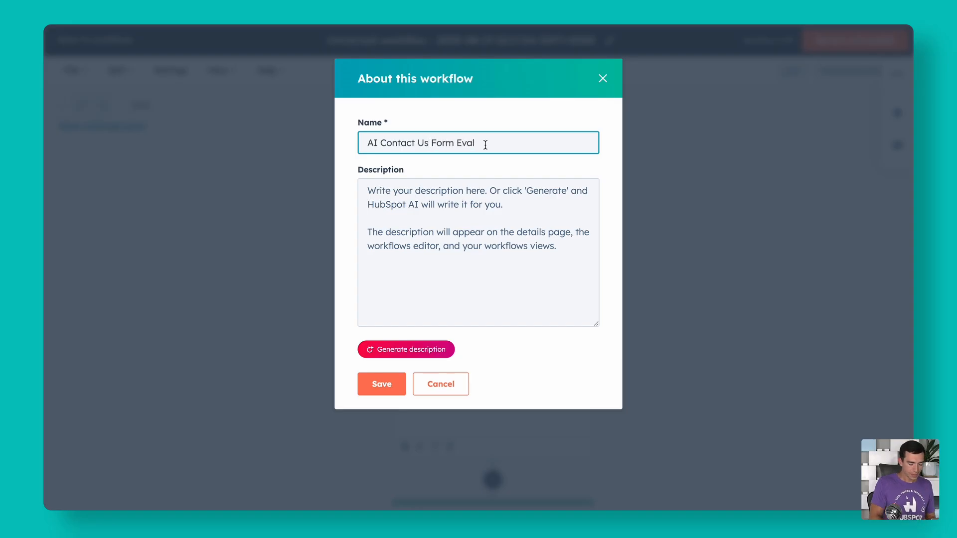
type("Contact Us Form Eval")
left_click(392, 353)
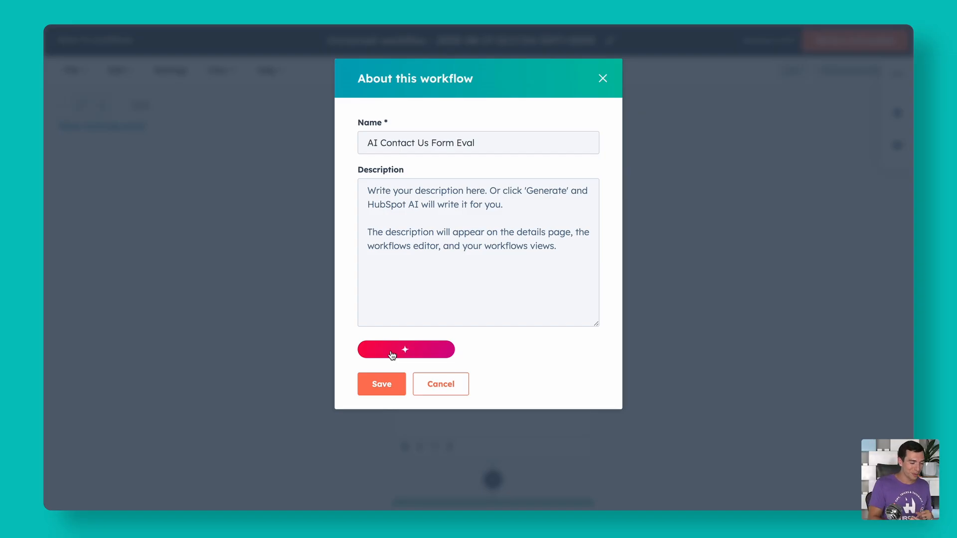
left_click(371, 394)
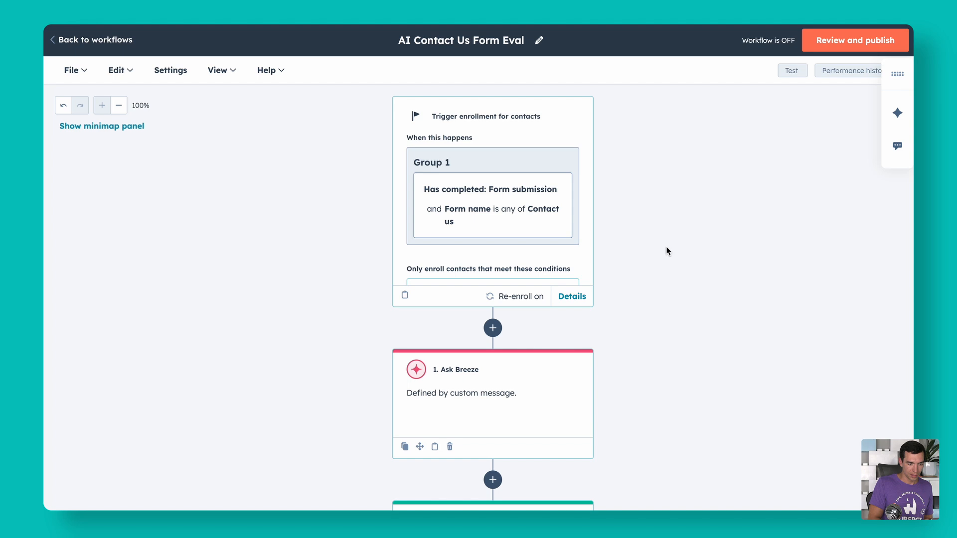
Step: Review the workflow, enroll only contacts who meet the criteria after it is turned on, and turn it on
left_click(823, 45)
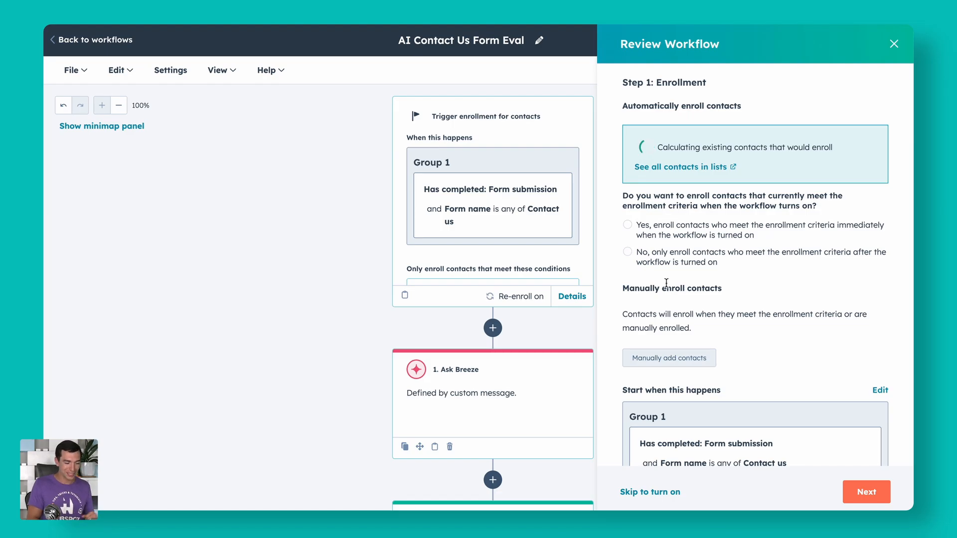
left_click(627, 252)
scroll(648, 324, "down", 5)
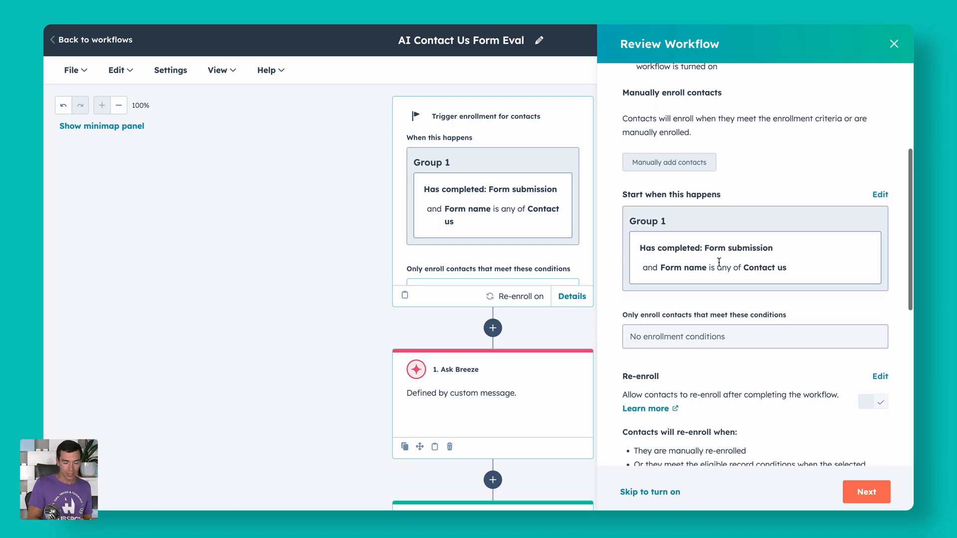
scroll(695, 386, "down", 6)
left_click(658, 493)
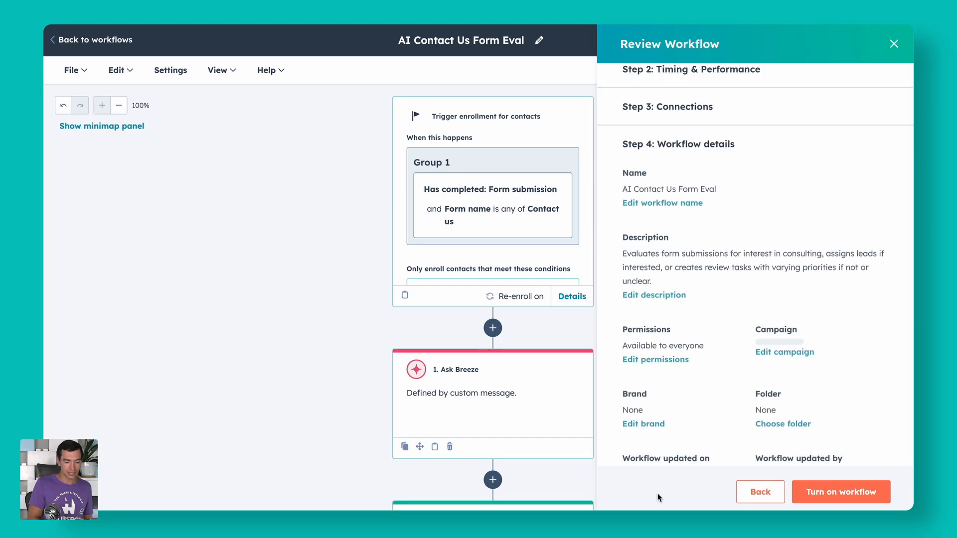
left_click(849, 495)
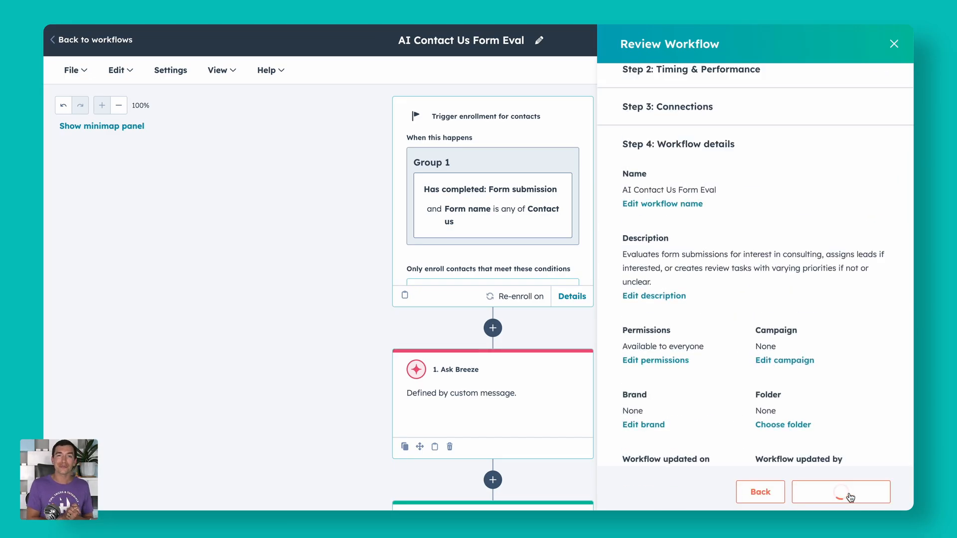